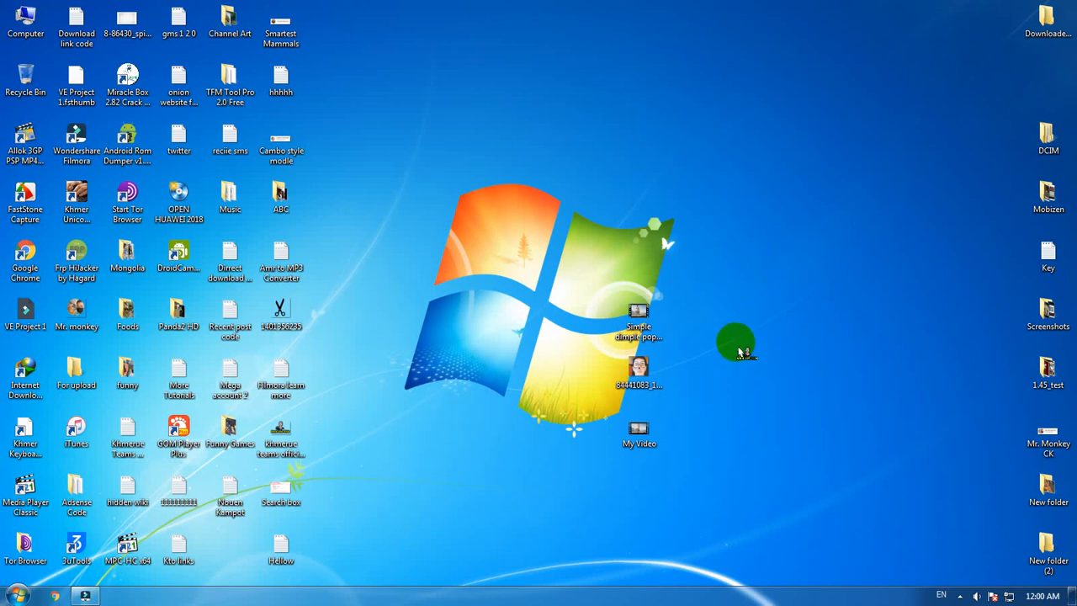
Step: Open the JPEG portrait photo on the desktop for a preview, close it and refresh the desktop
drag(589, 227, 662, 402)
click(720, 358)
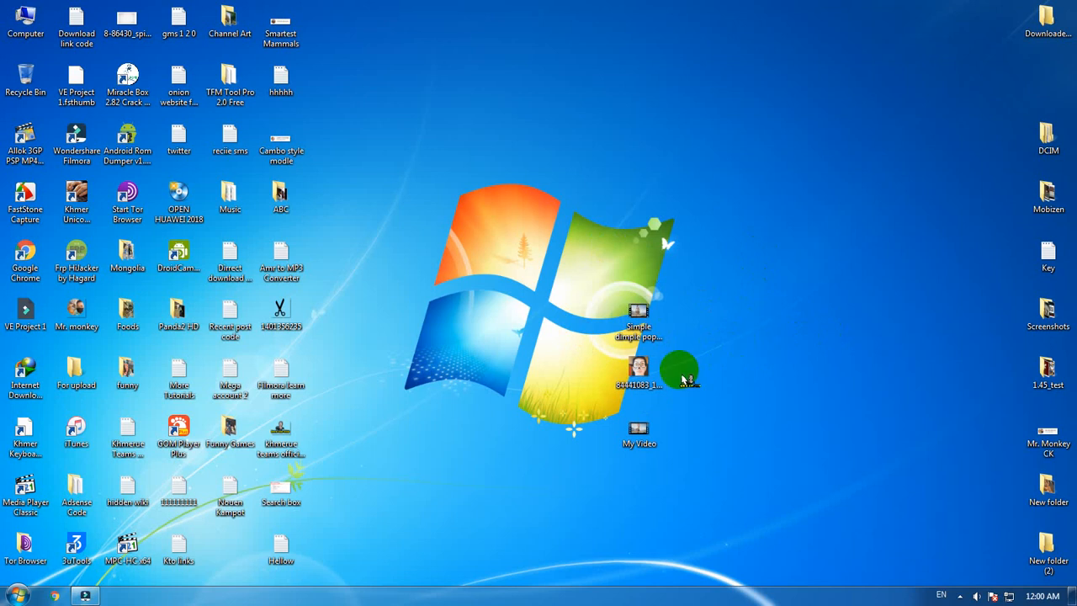
double_click(639, 370)
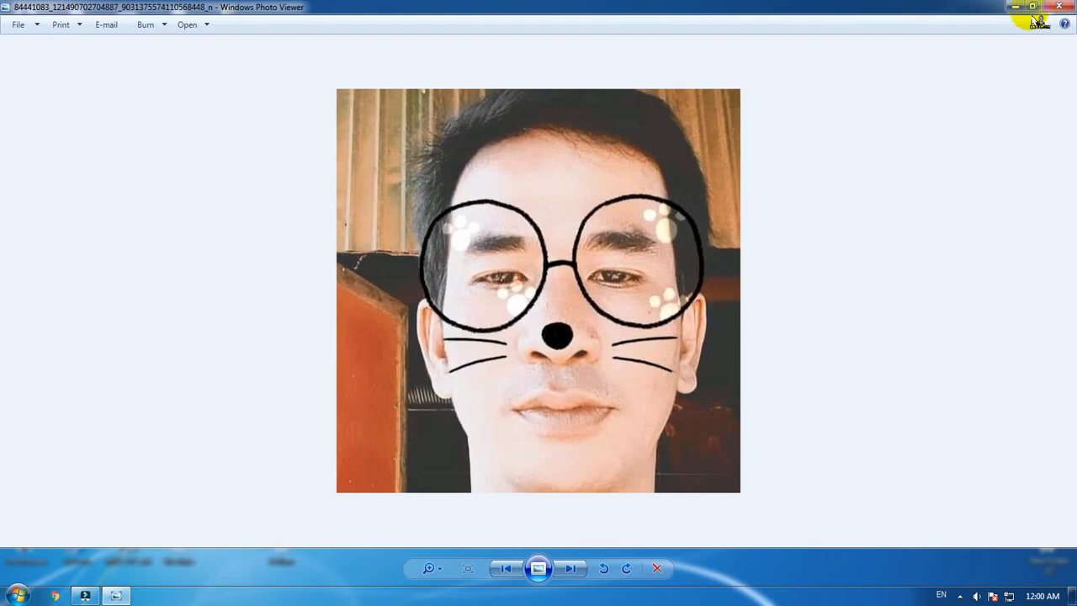
click(1062, 7)
right_click(621, 308)
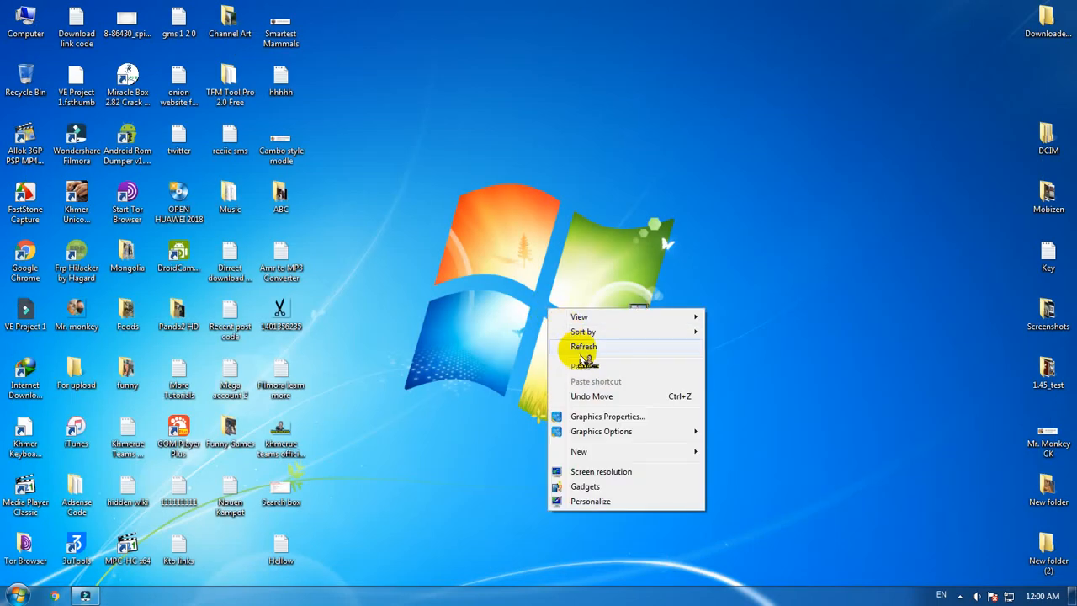
click(631, 345)
Step: Check the portrait photo's file properties and preview the image once more
click(648, 375)
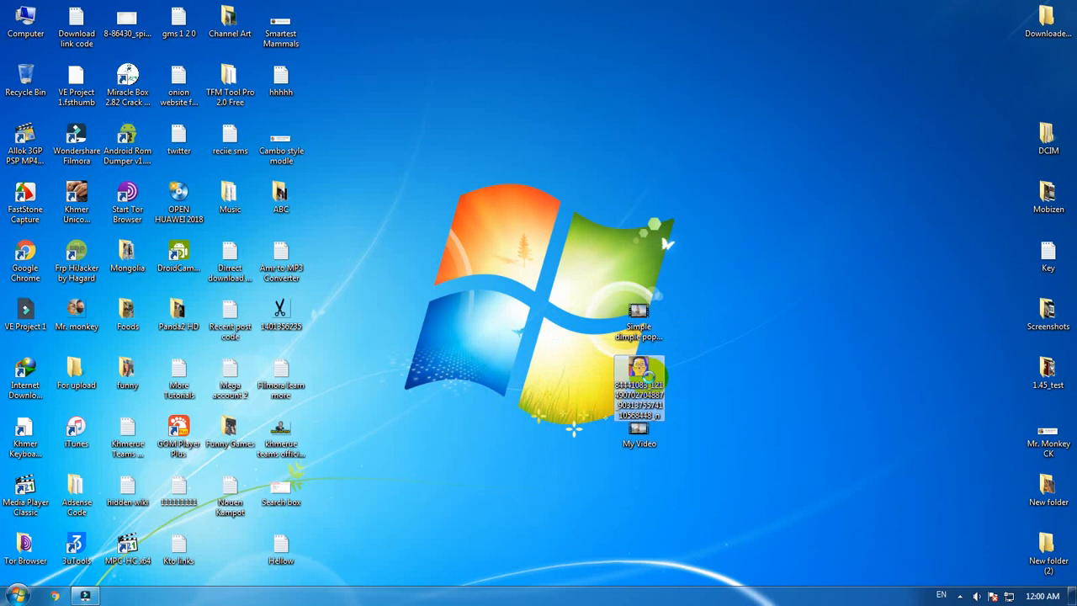
right_click(652, 381)
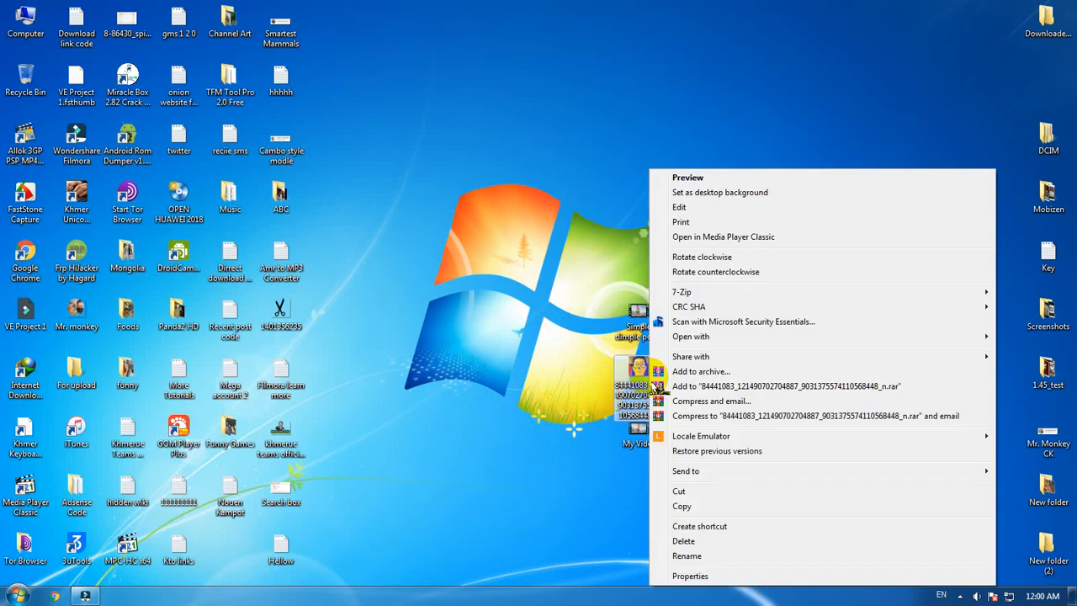
click(724, 576)
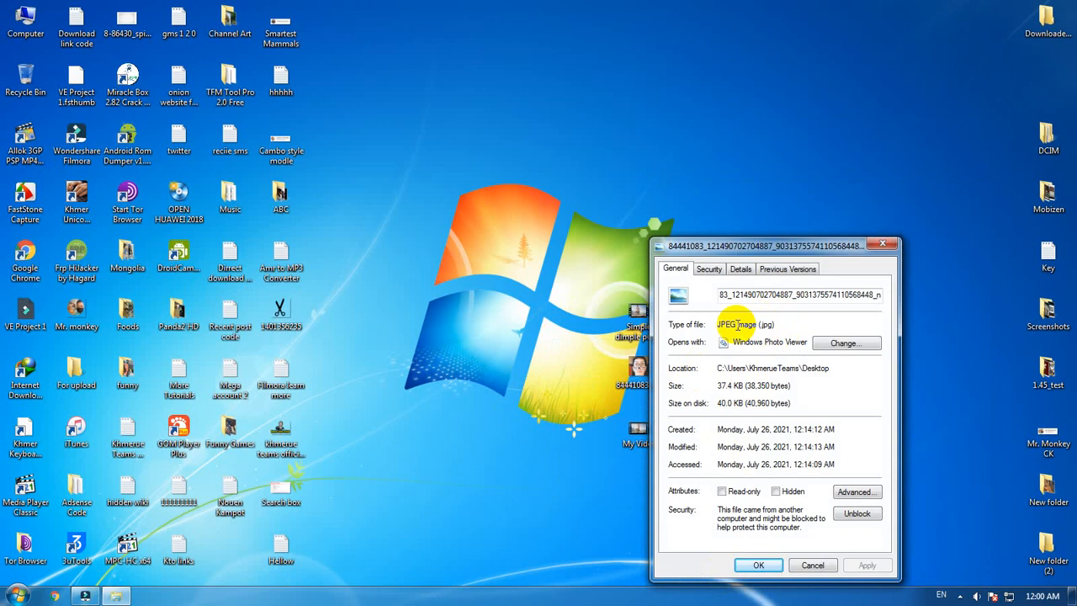
click(883, 244)
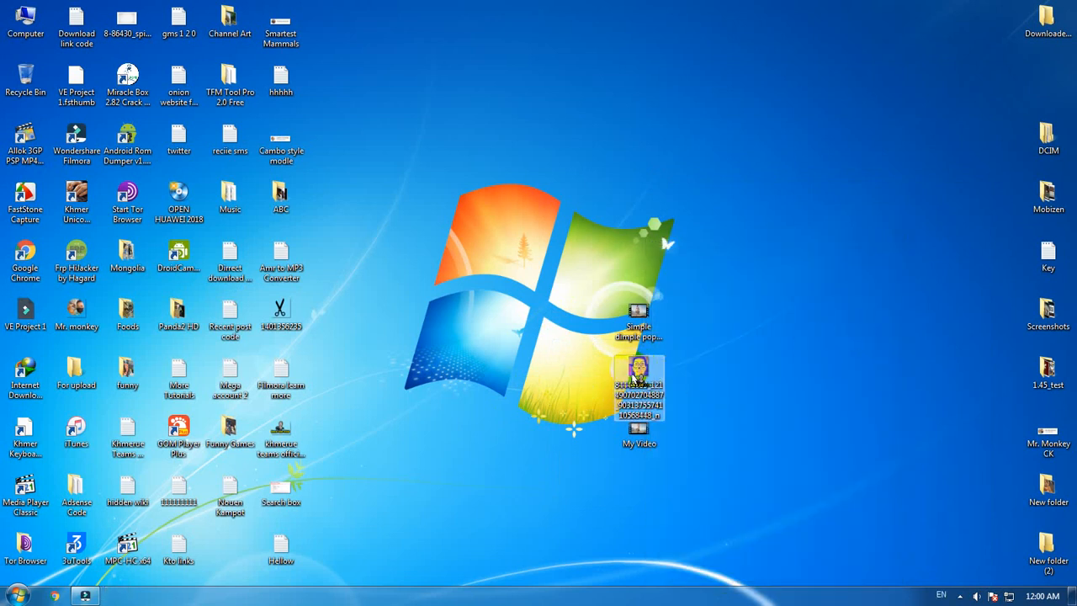
double_click(635, 378)
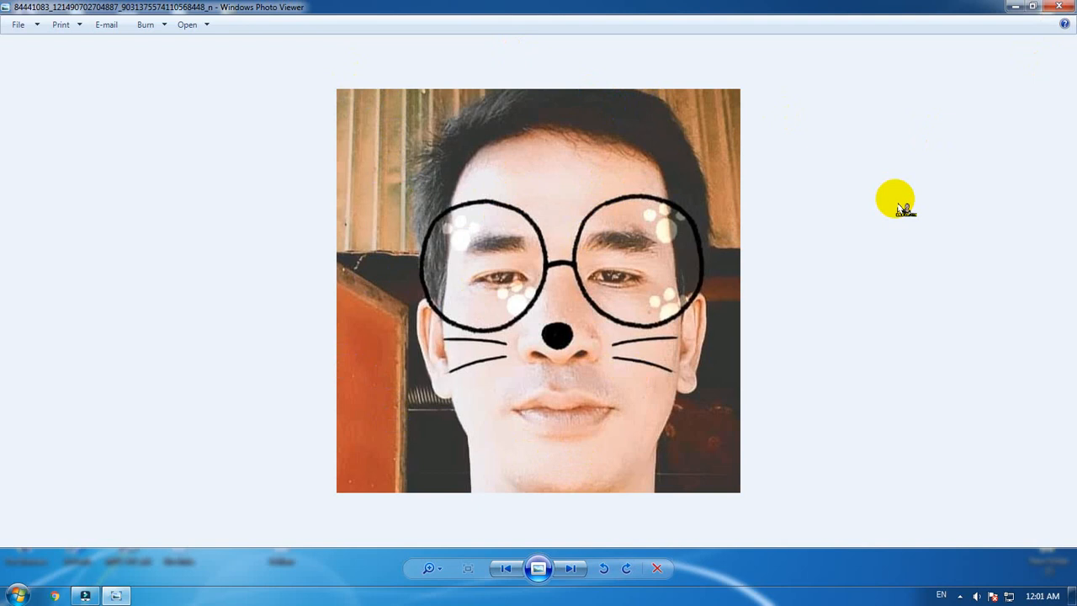
click(1059, 6)
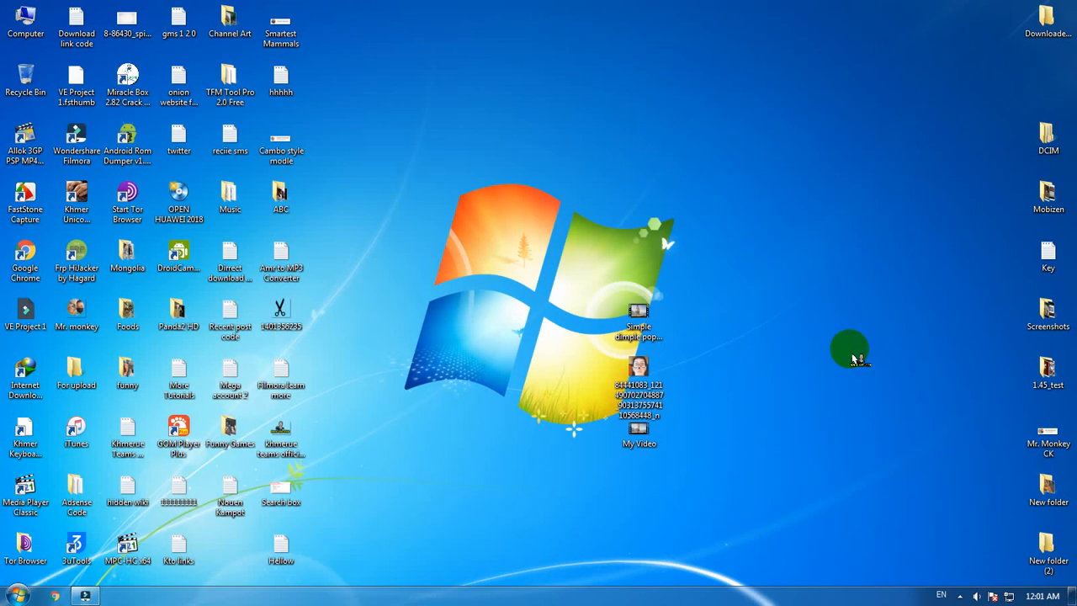
Step: Move the Simple dimple pop it video and the portrait photo nearer the desktop's centre, previewing the video with its volume at 0%
drag(637, 313, 527, 313)
double_click(527, 313)
scroll(631, 308, down, 5)
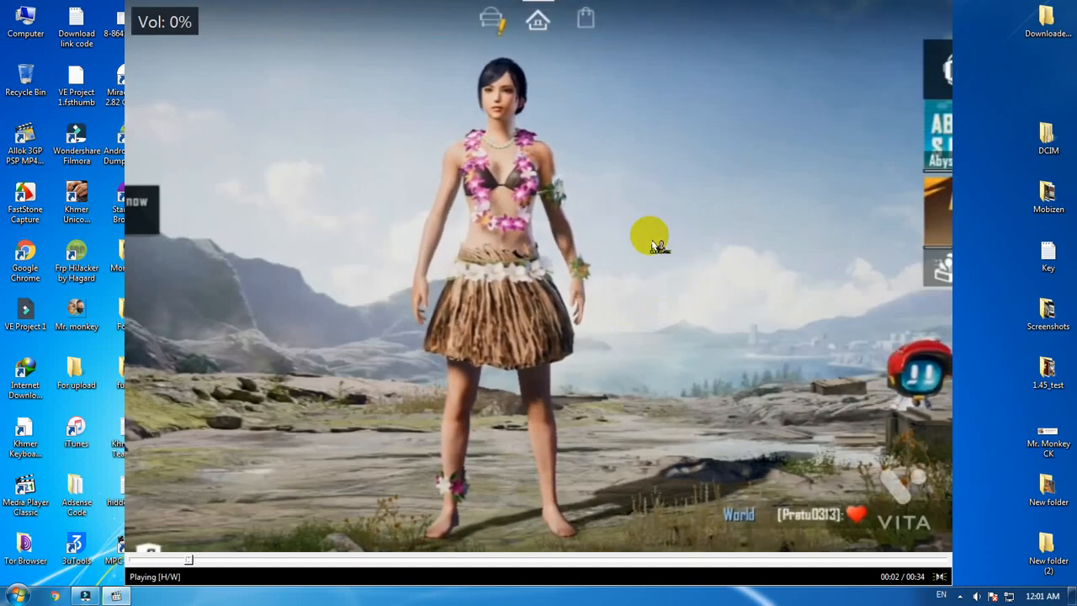
key(alt+F4)
click(807, 332)
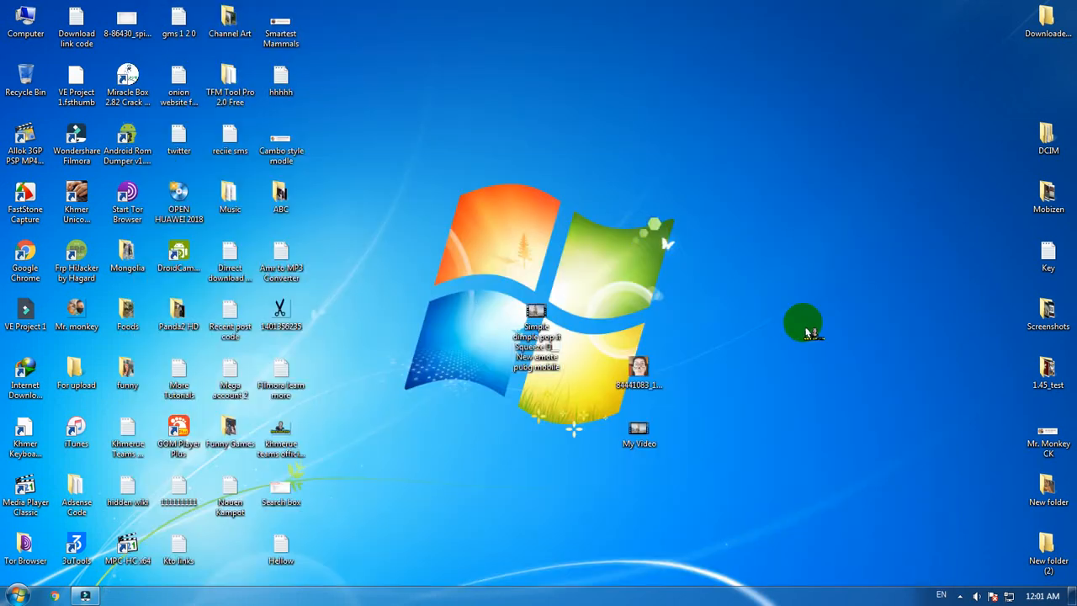
mouse_move(641, 374)
mouse_down()
mouse_move(545, 409)
mouse_move(544, 387)
mouse_up()
click(758, 378)
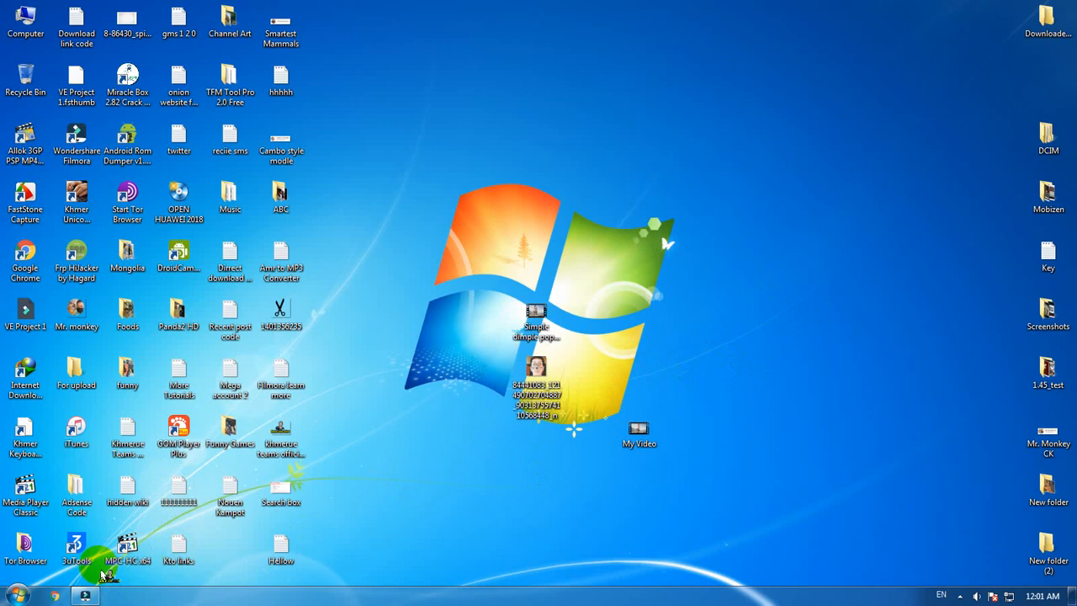
Step: Switch to Google Chrome with the Person 1 profile and search Google Images for "blur gif png"
click(55, 596)
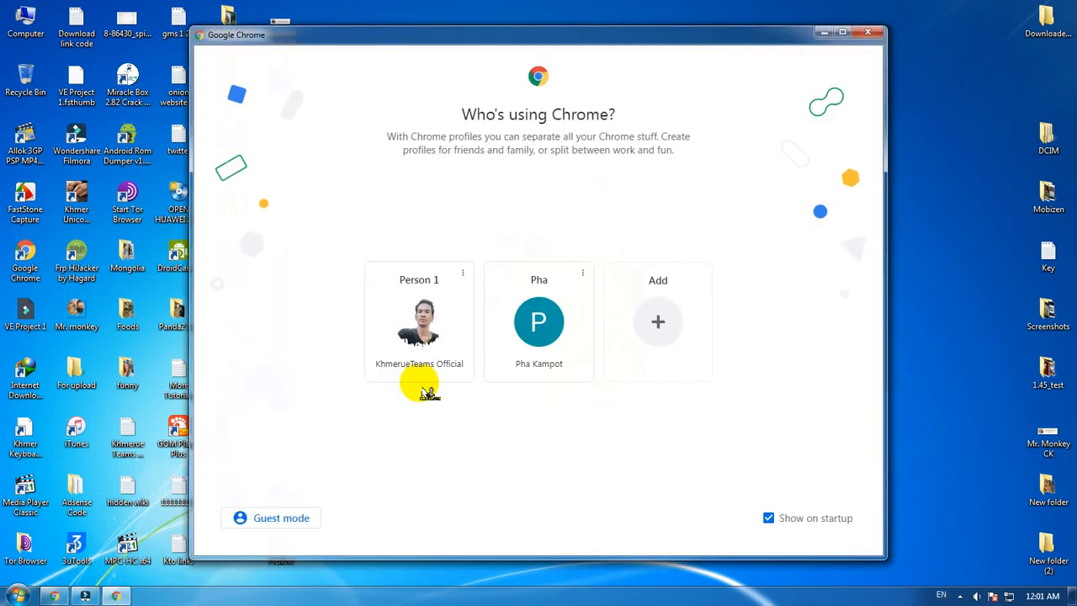
click(425, 337)
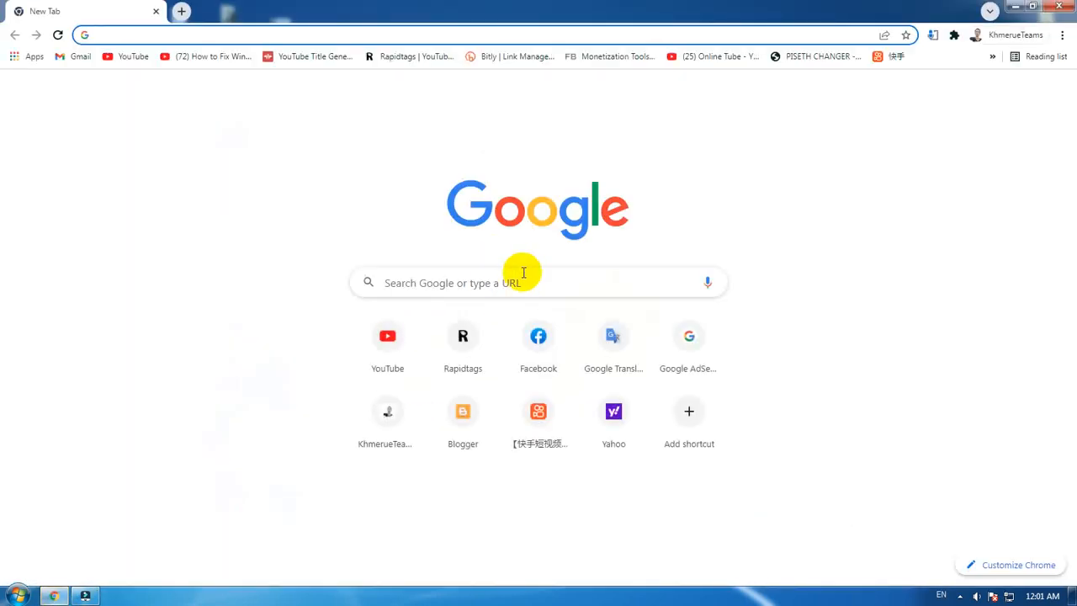
click(526, 277)
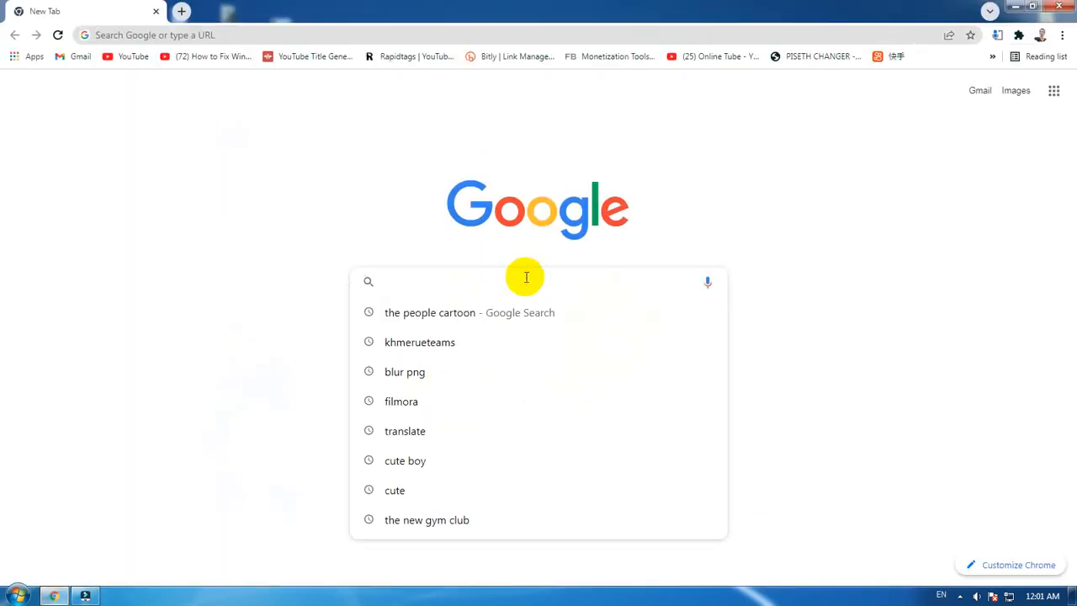
text(blur gif png)
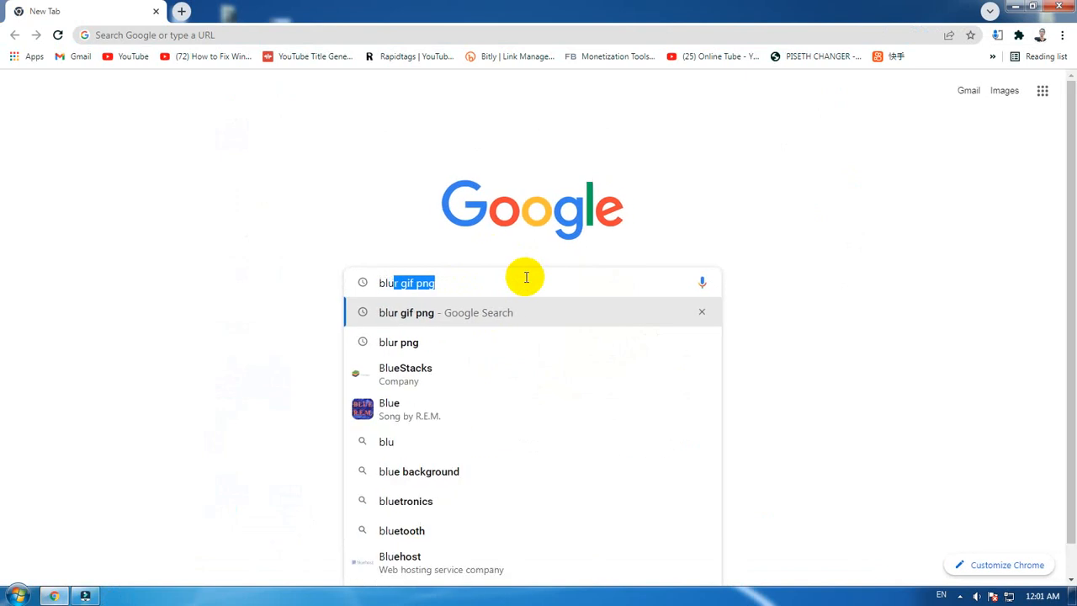
key(Return)
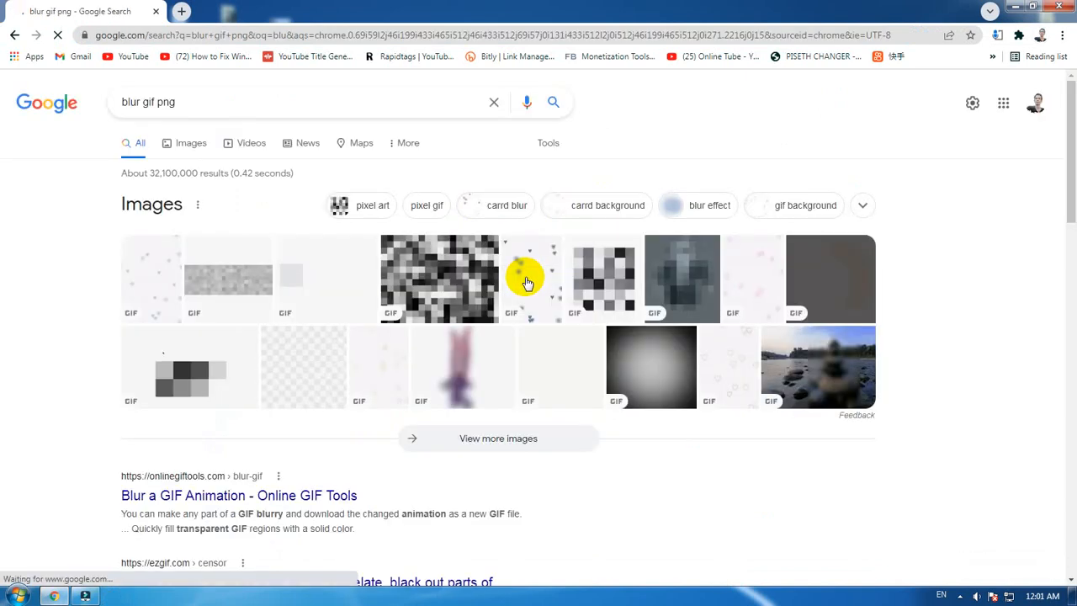
click(197, 144)
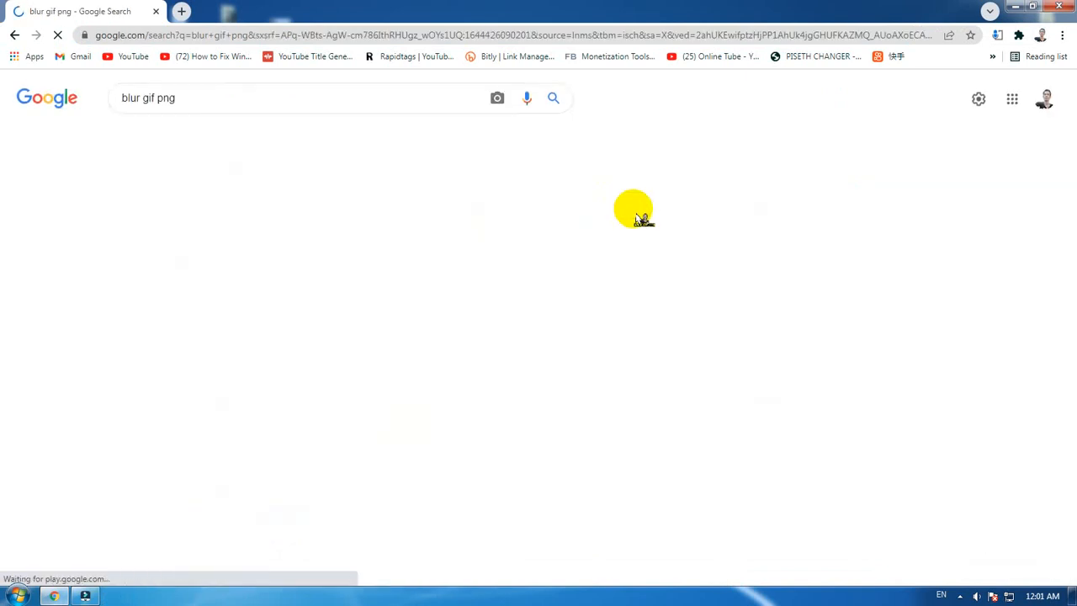
Step: Look through the blur PNG image results, close the browser and refresh the desktop
scroll(884, 291, down, 4)
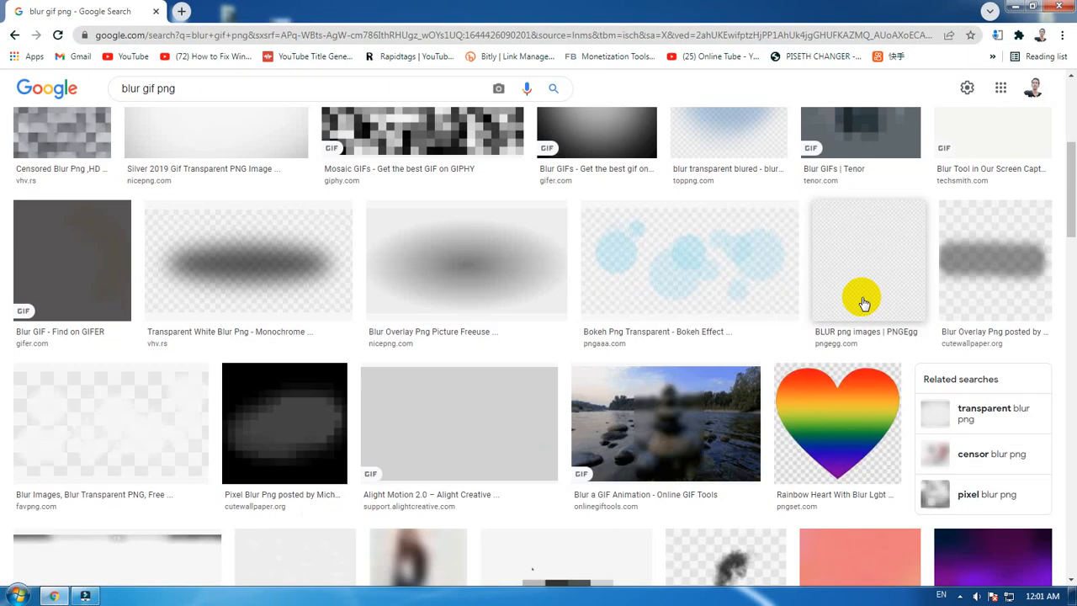
click(445, 290)
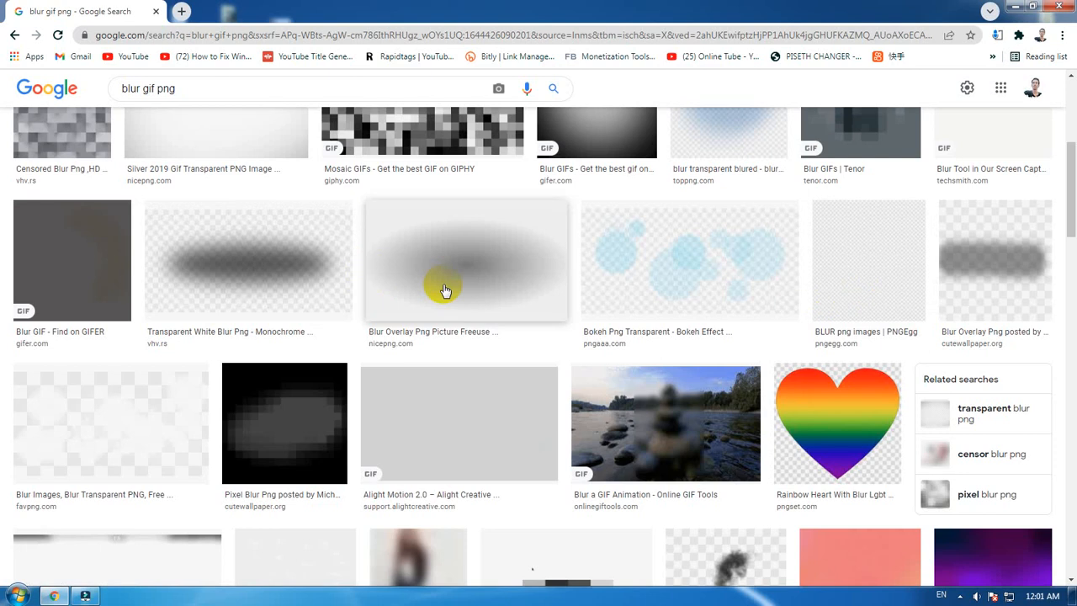
scroll(488, 293, up, 4)
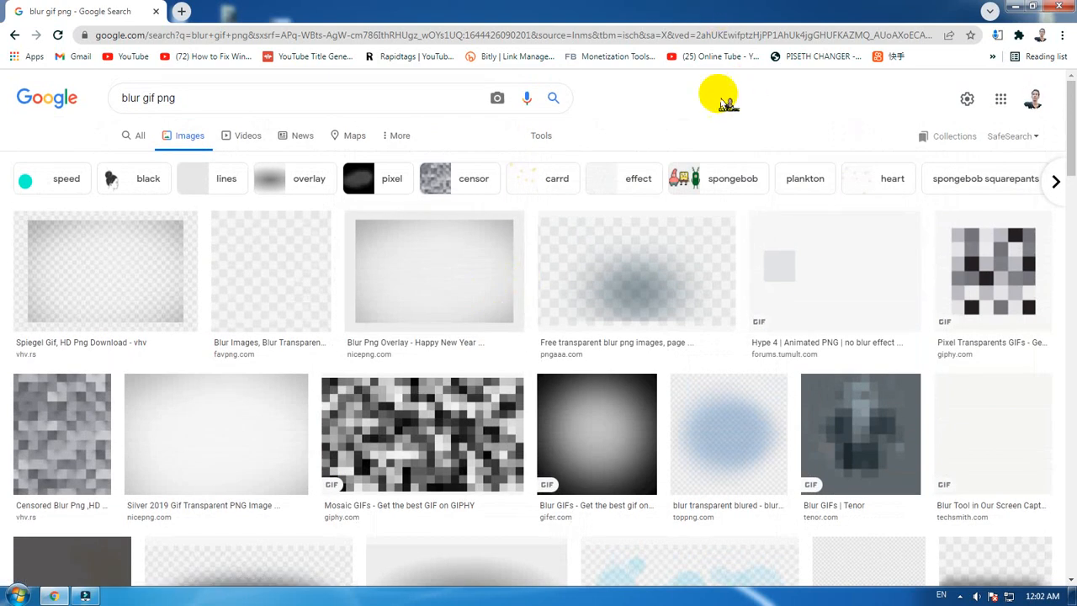
click(1062, 7)
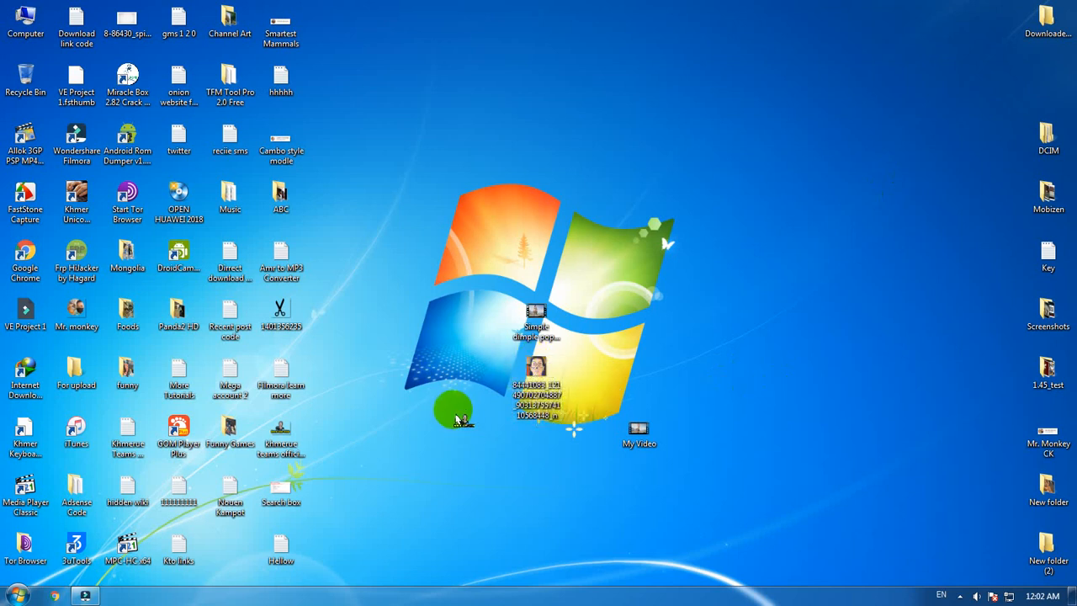
right_click(394, 316)
click(423, 363)
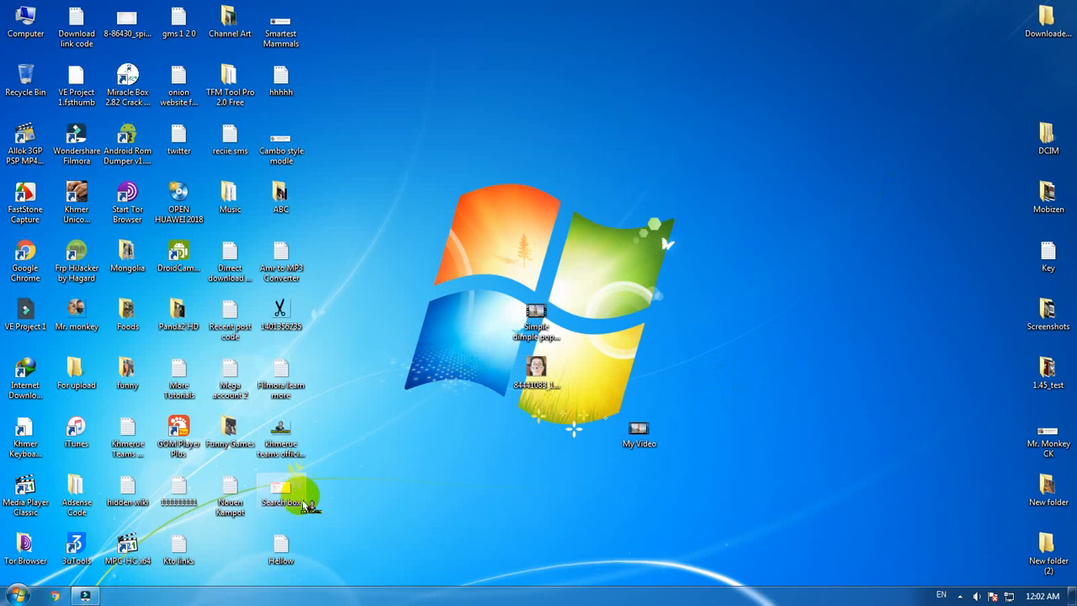
Step: Switch to Wondershare Filmora and import the Simple dimple pop it Squeeze video from the Desktop into the project media
click(92, 596)
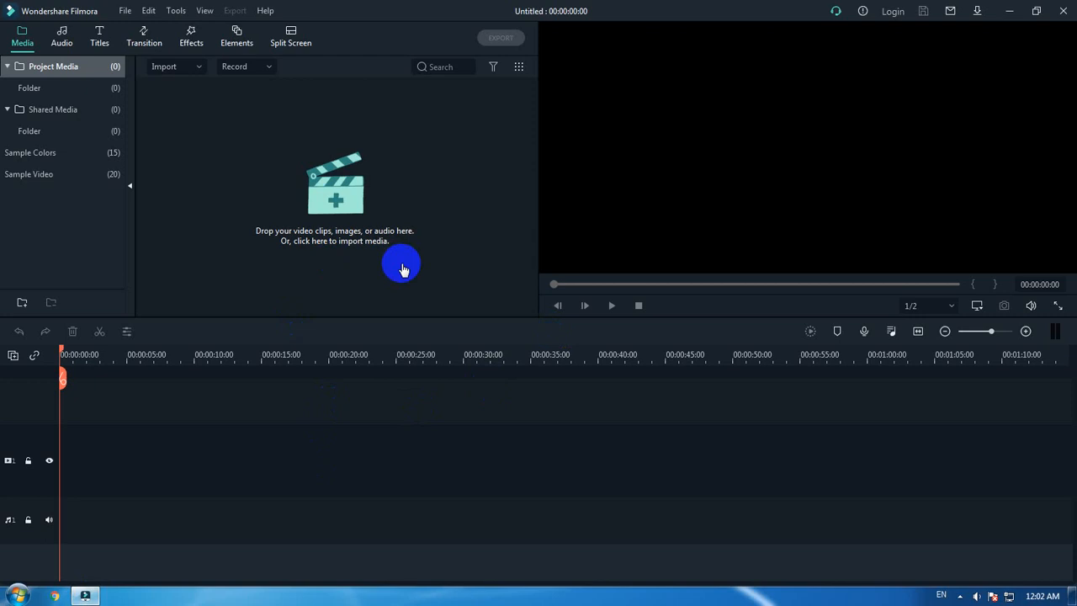
click(344, 200)
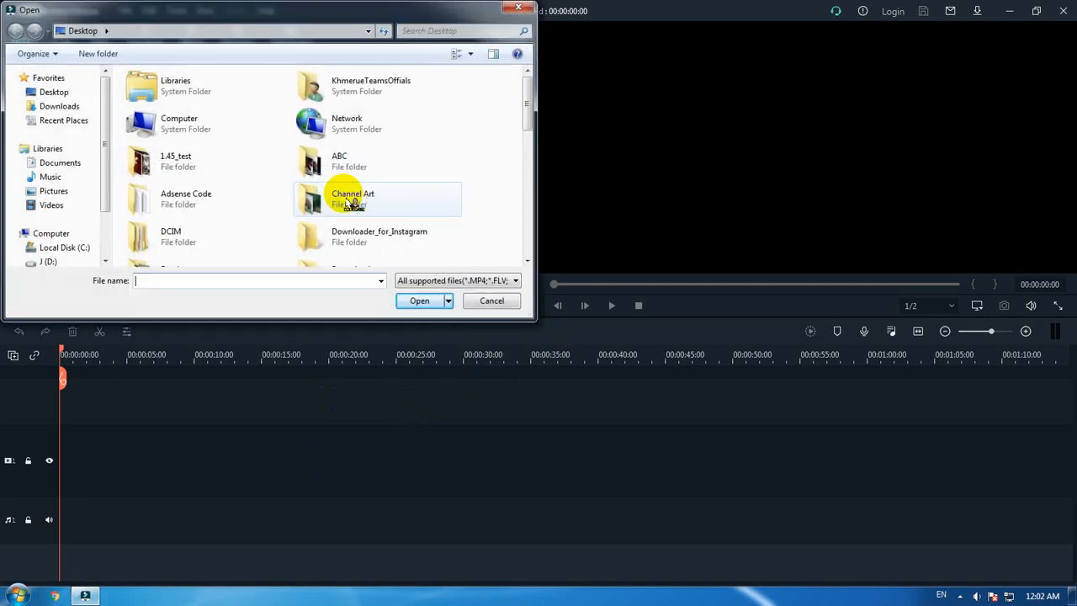
scroll(505, 196, down, 5)
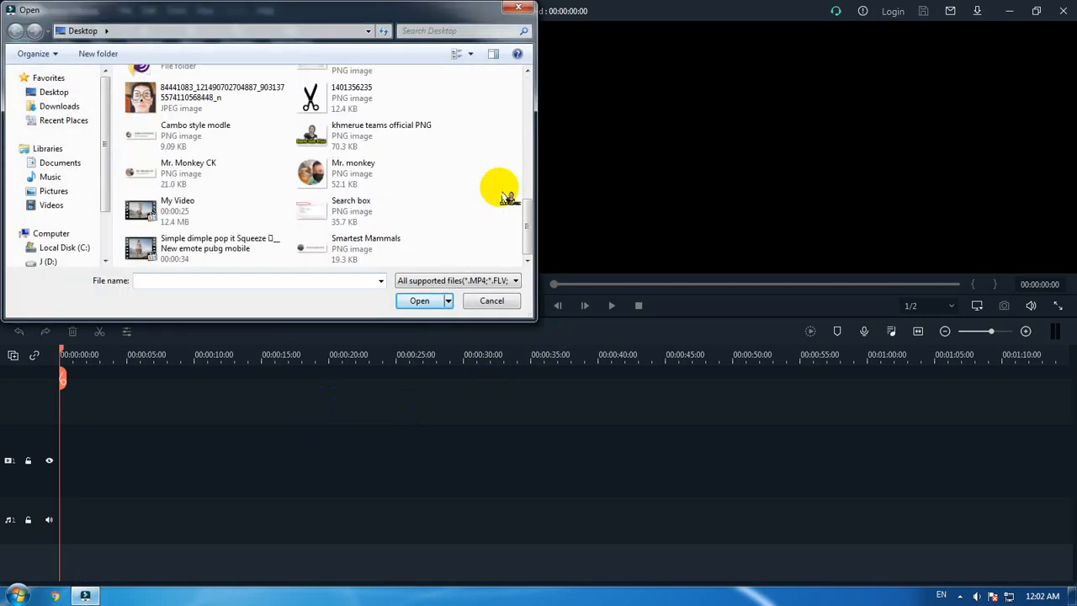
double_click(221, 253)
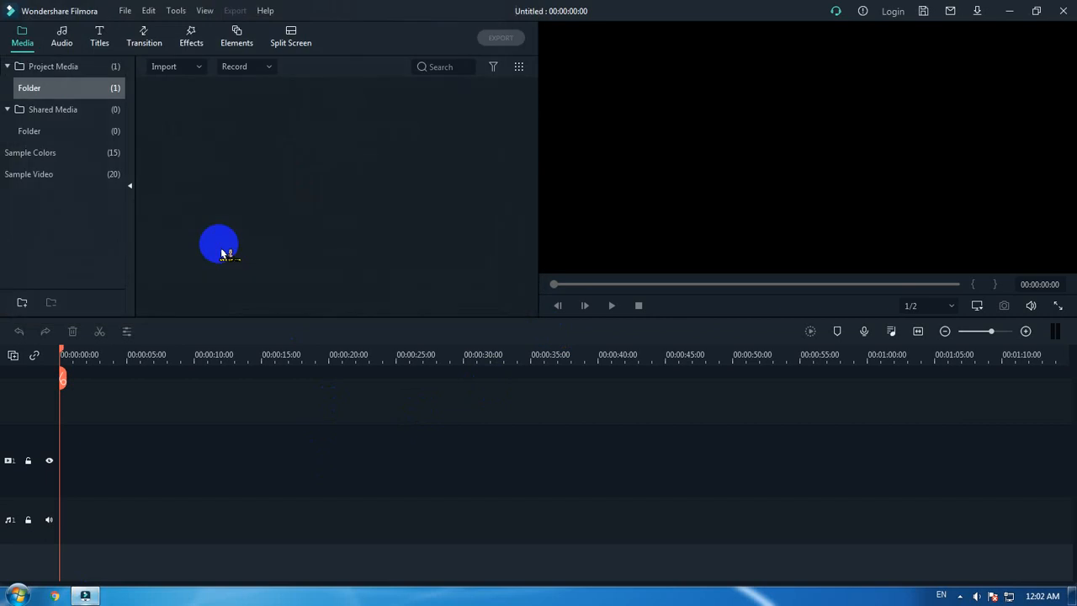
click(377, 170)
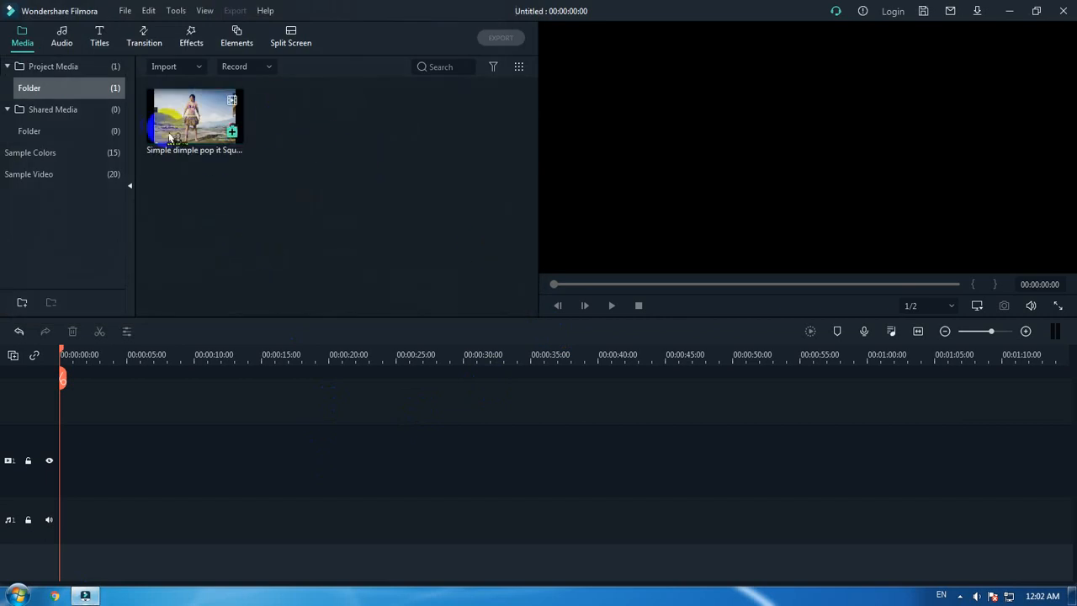
Step: Place the imported video at the start of video track 1 and match the project settings to the media, 1620 x 1080 60fps
drag(186, 117, 69, 465)
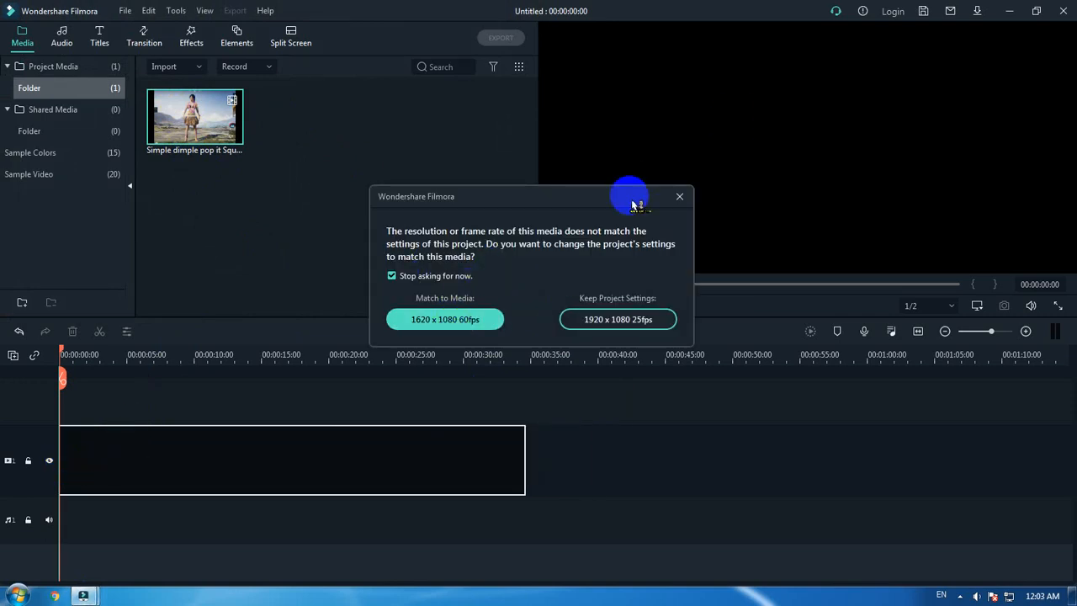
click(404, 321)
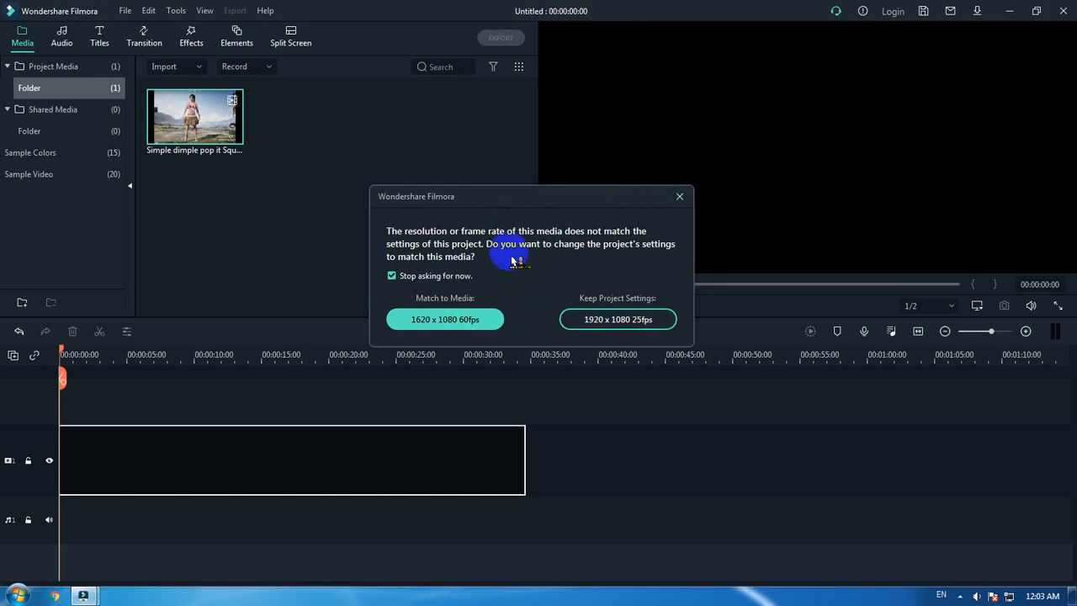
click(421, 321)
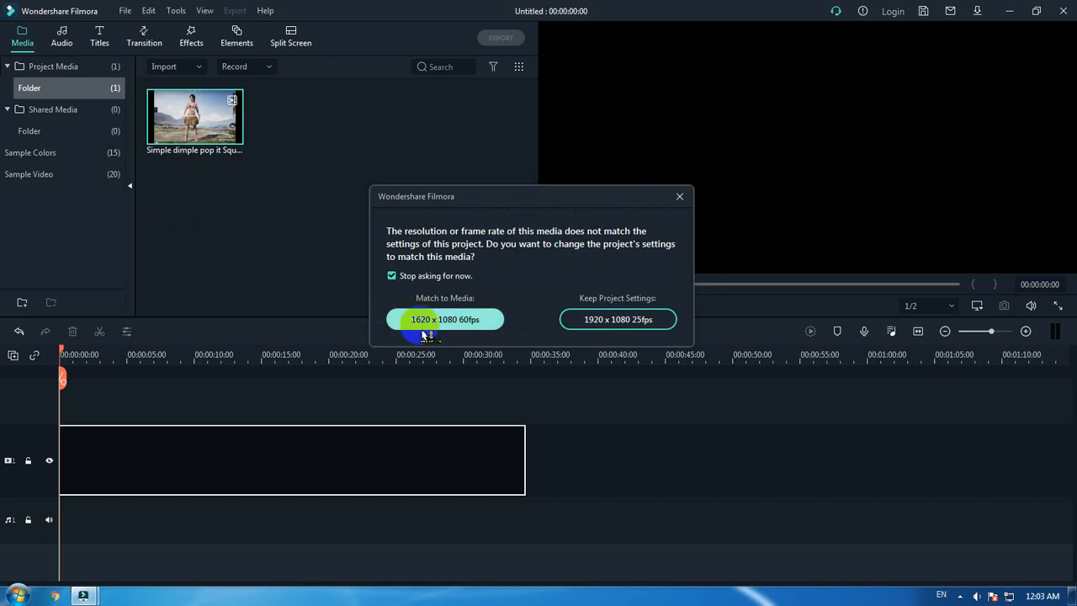
click(467, 326)
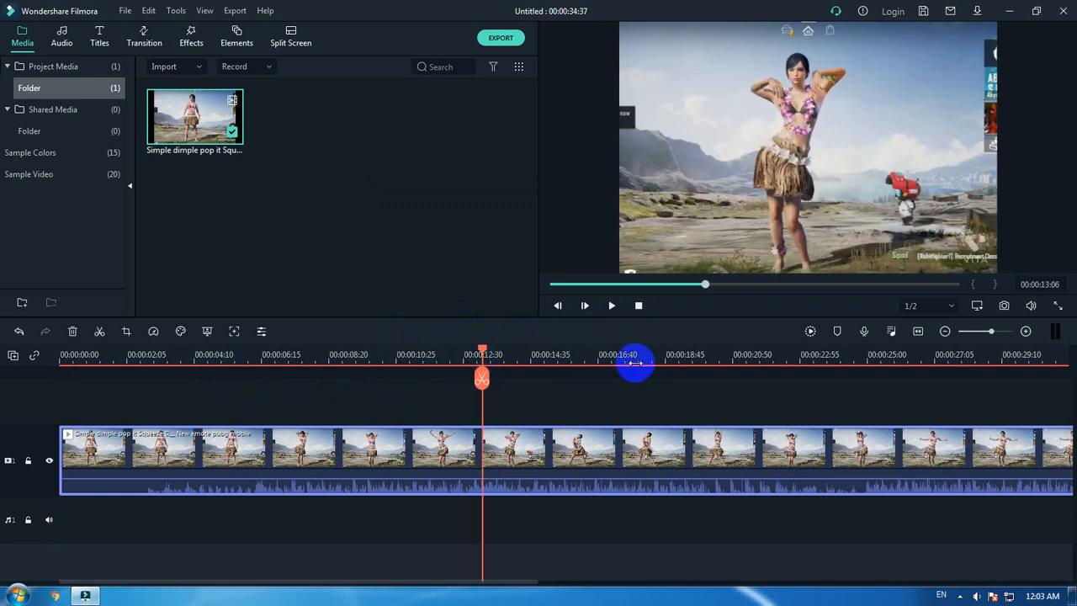
Step: Move the playhead to 00:00:04:38 and select the video clip on the timeline
drag(632, 360, 361, 361)
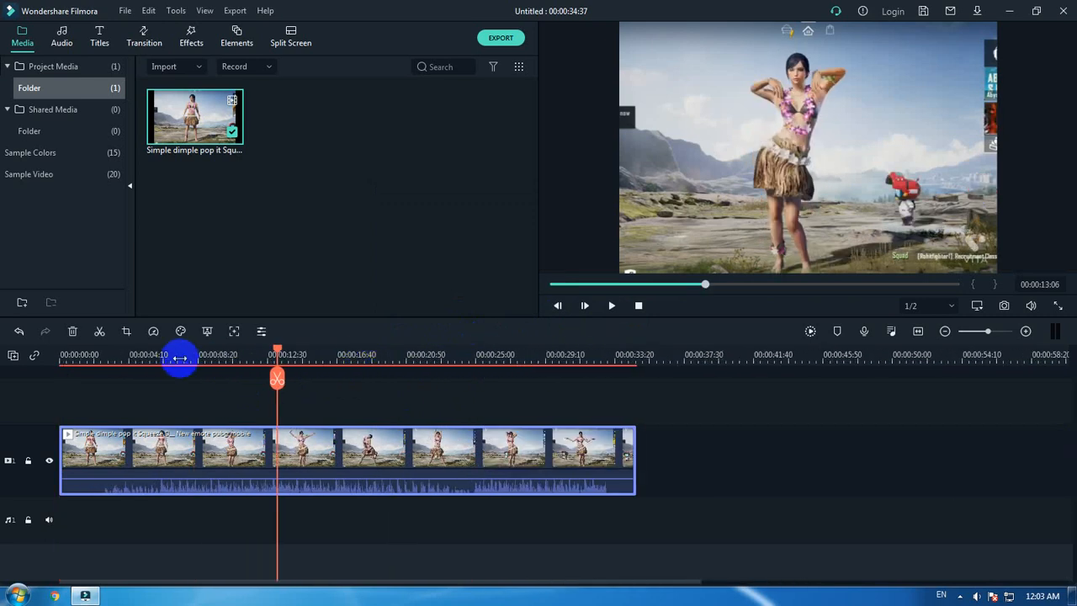
click(158, 377)
click(136, 361)
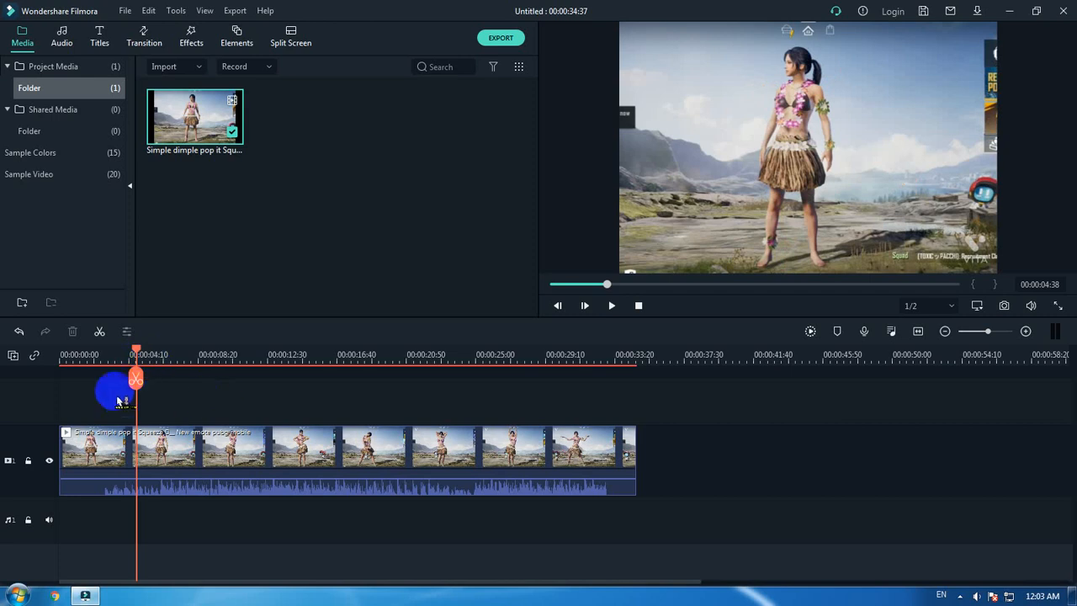
click(101, 463)
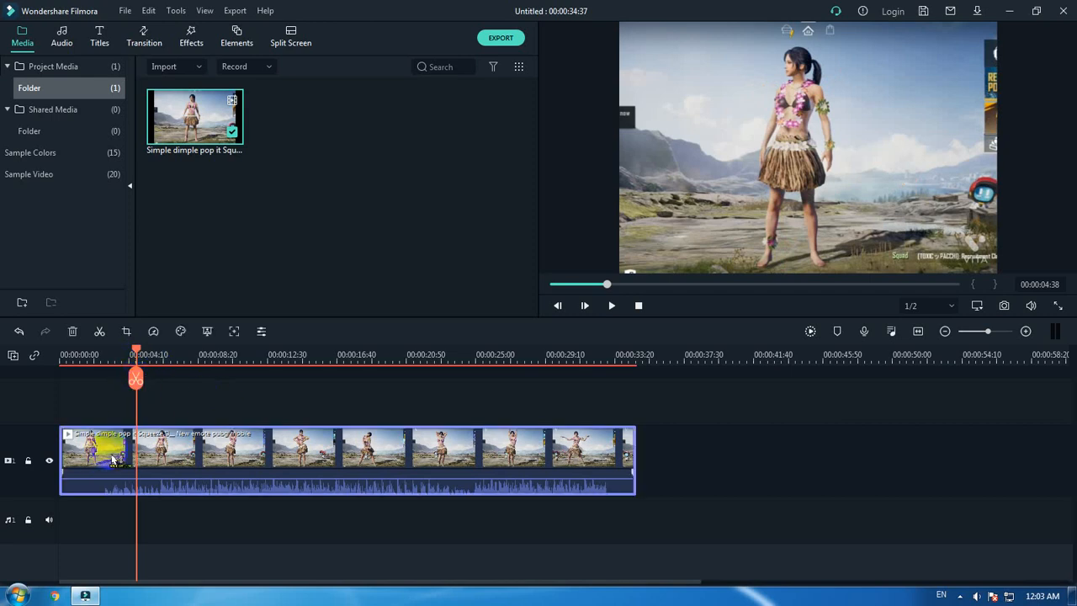
Step: Split the video clip at 00:00:04:29 and delete the part before the split
key(Delete)
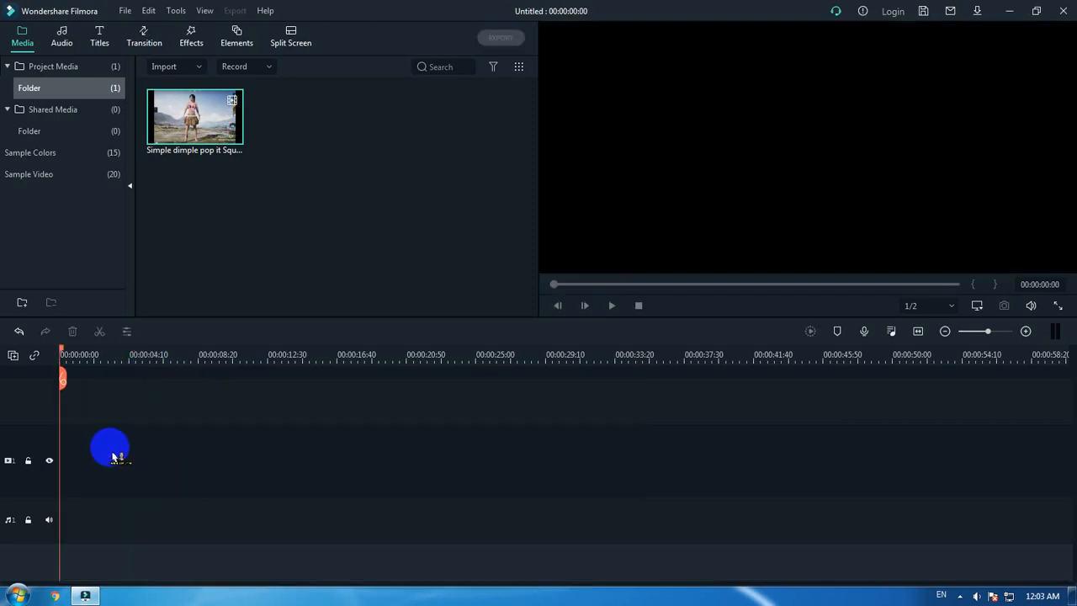
key(ctrl+z)
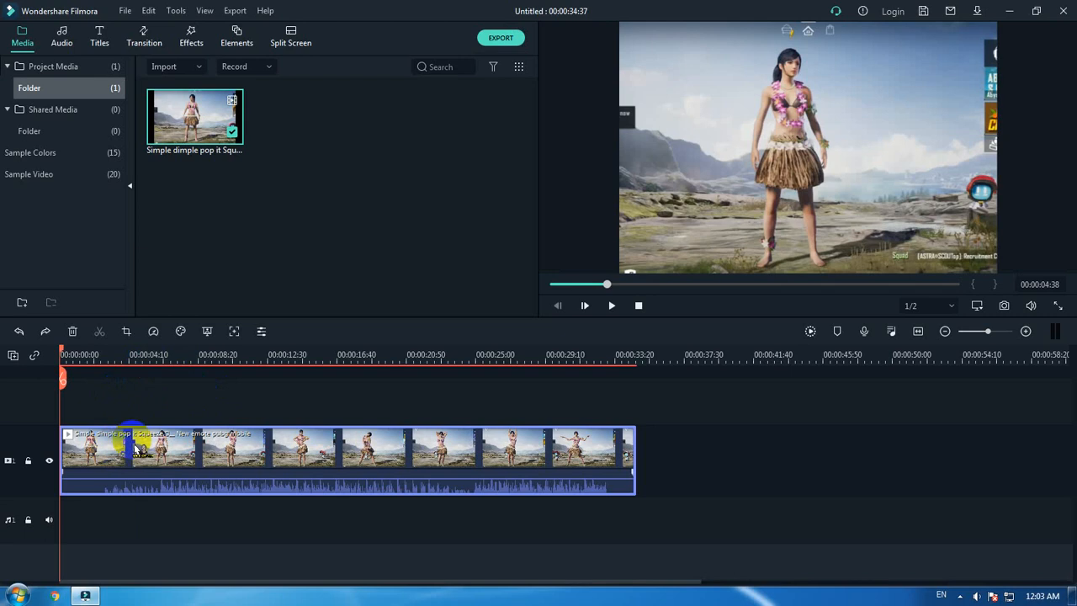
click(133, 355)
click(133, 379)
click(116, 461)
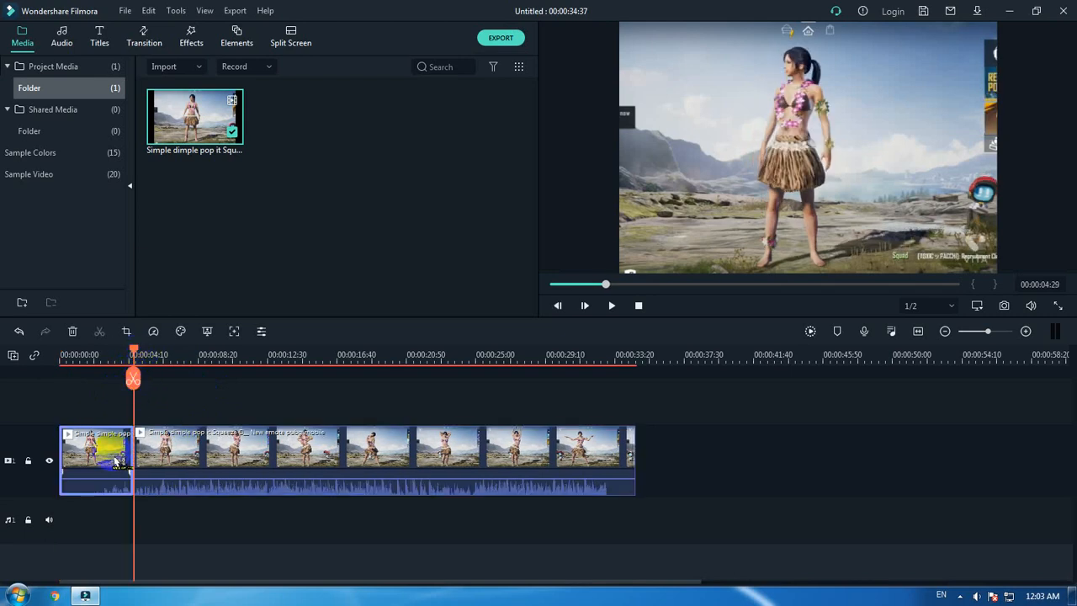
key(Delete)
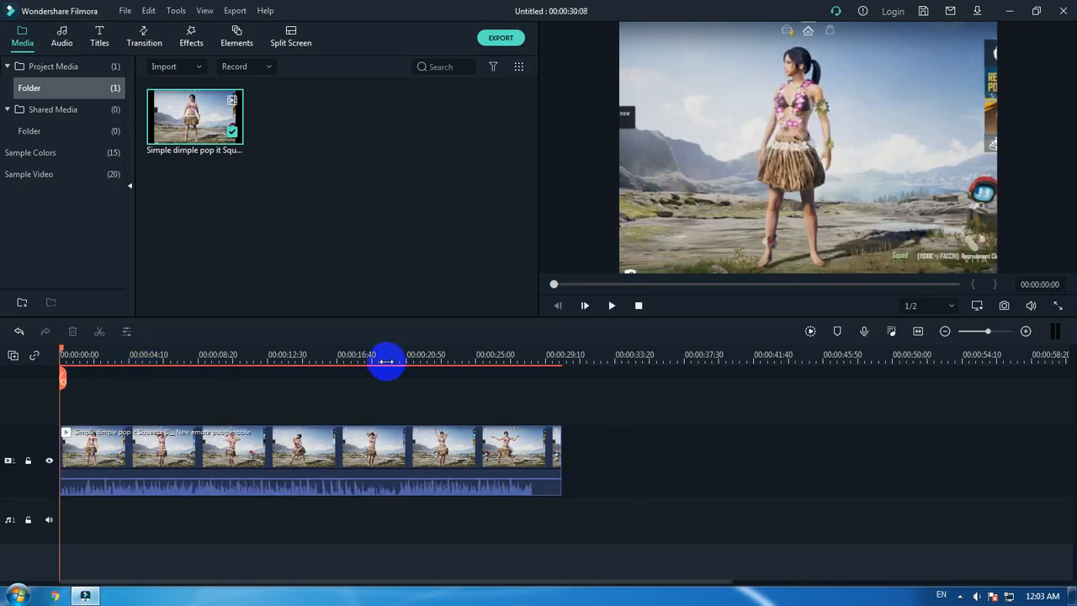
Step: Split the video clip at 00:00:19:37 and delete the part after the split
click(385, 356)
click(436, 444)
click(387, 380)
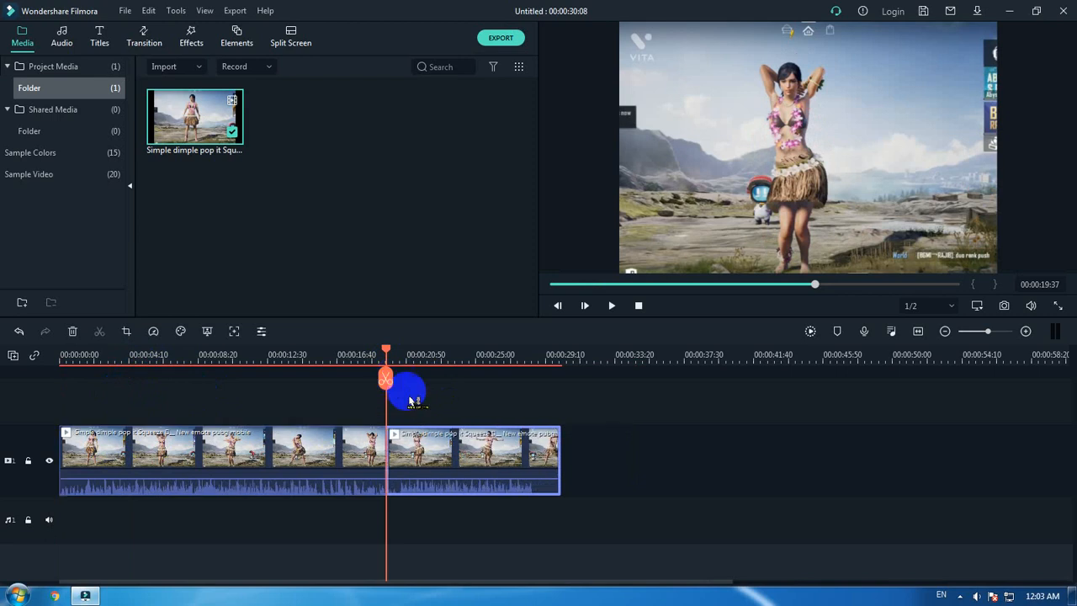
click(457, 441)
key(Delete)
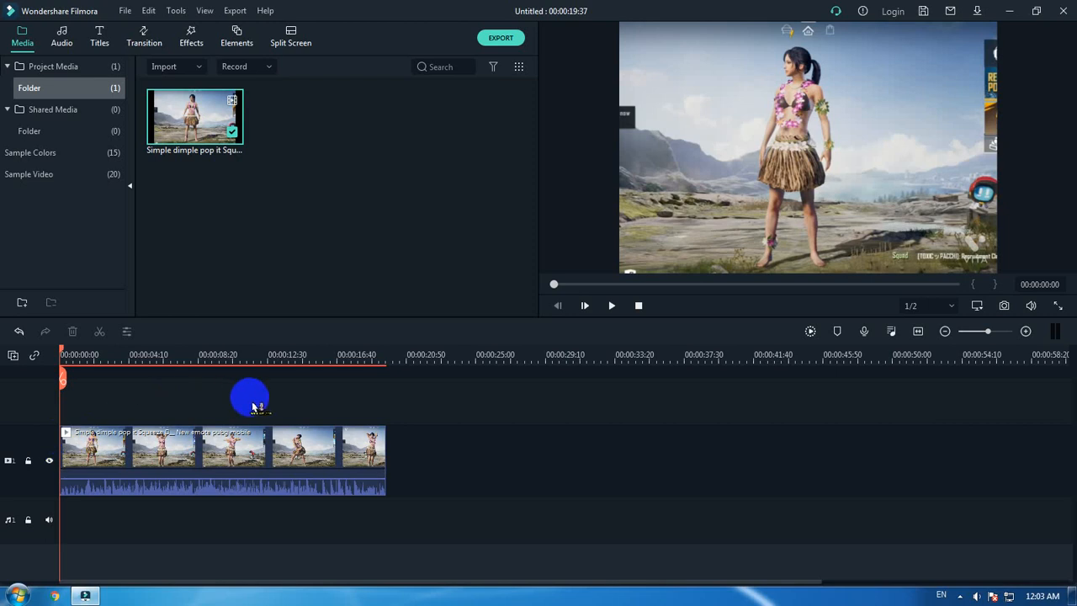
Step: Open the video clip's settings, enable Motion Tracking and select its tracking box in the preview
click(234, 453)
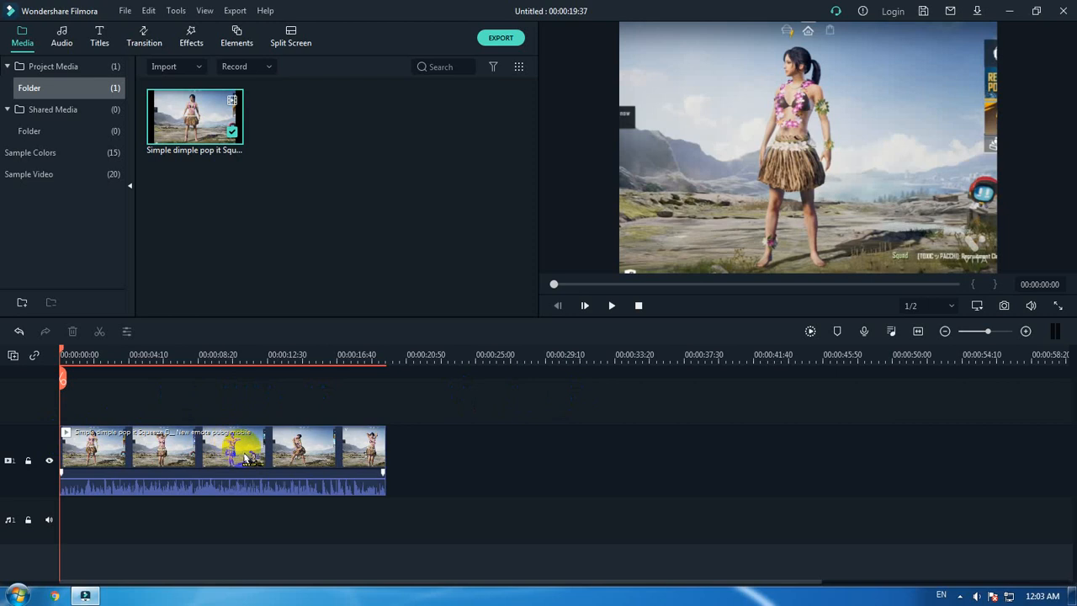
double_click(247, 457)
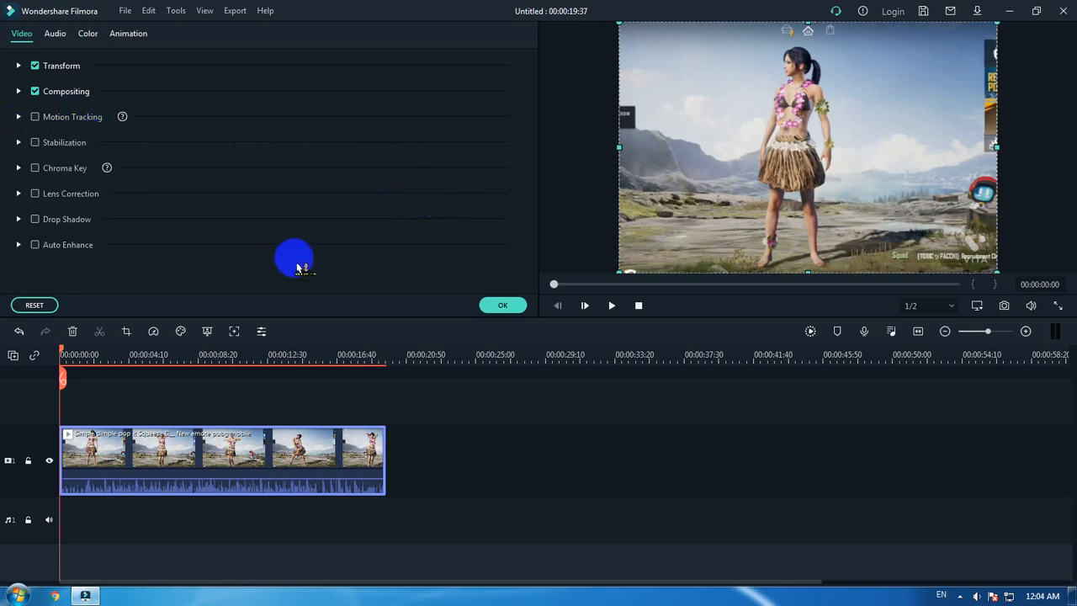
click(218, 470)
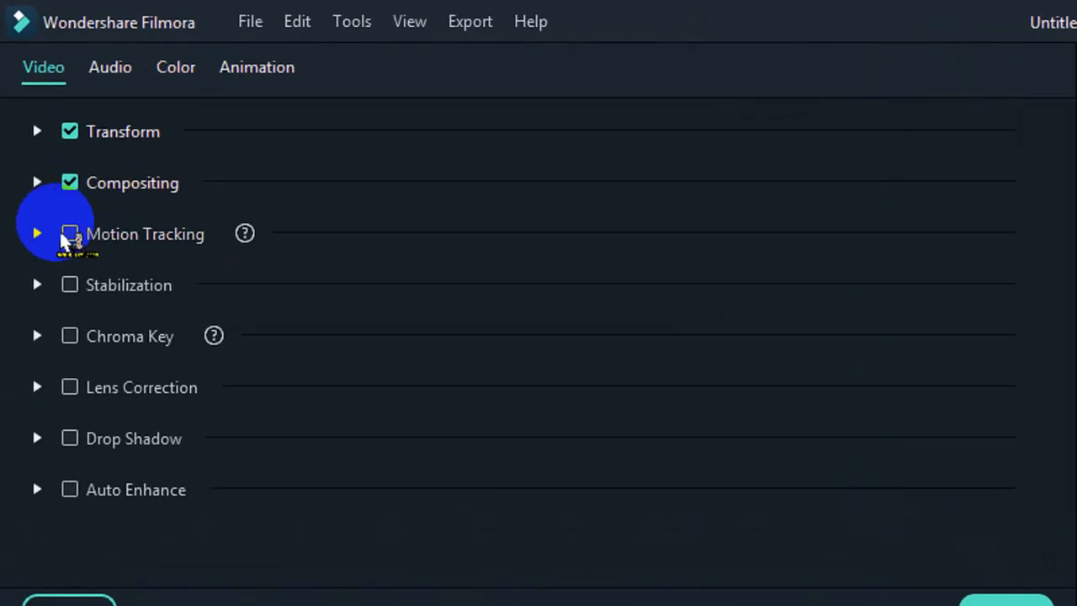
click(71, 234)
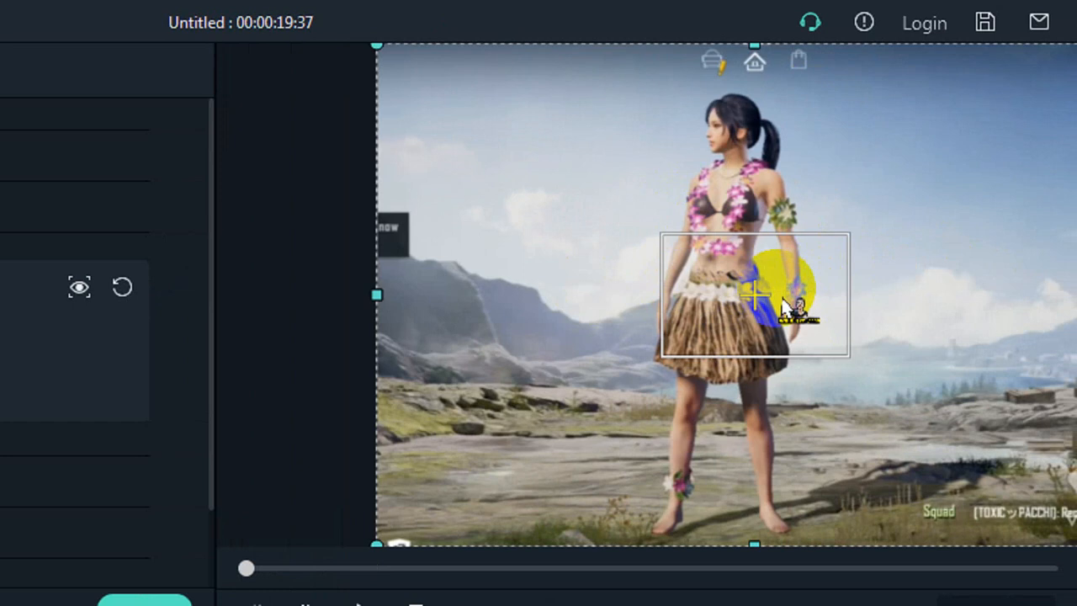
click(762, 291)
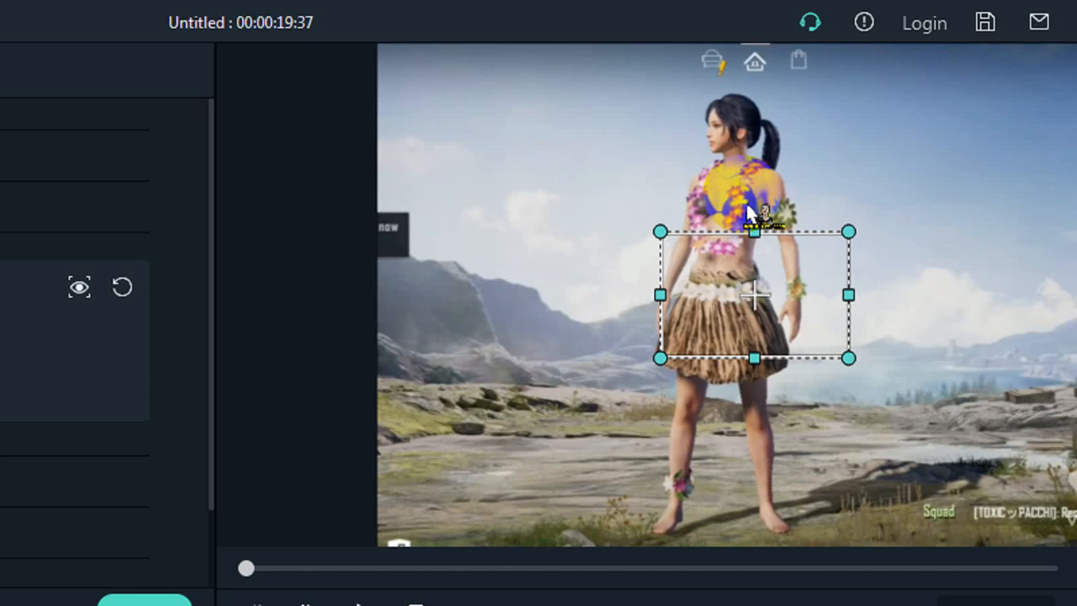
drag(749, 215, 729, 264)
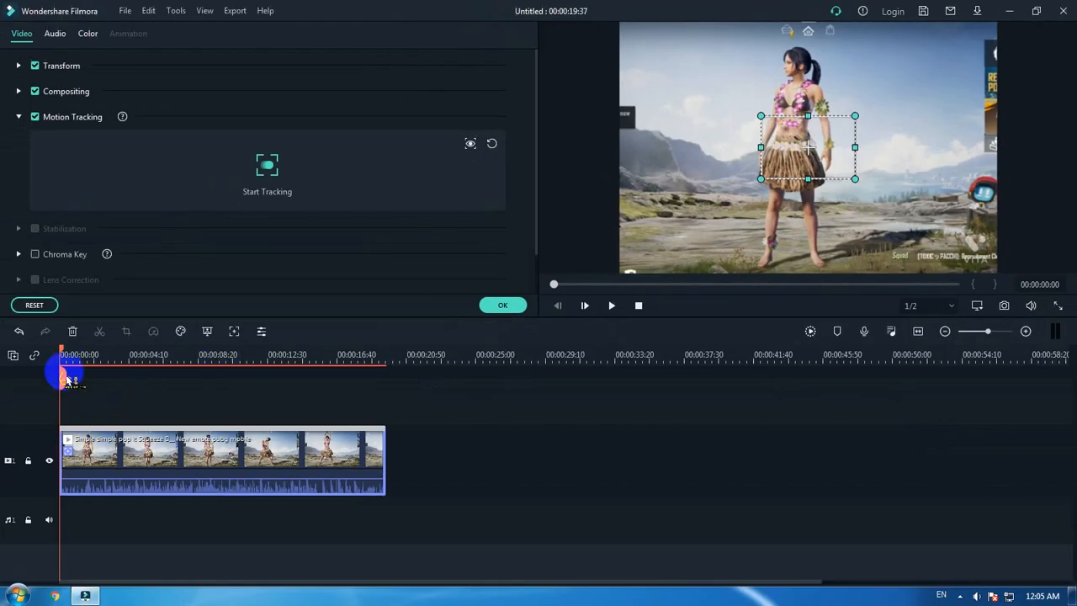
Step: Split the motion-tracked clip at 00:00:03:57 and delete the part before the split
drag(61, 347, 126, 342)
click(126, 383)
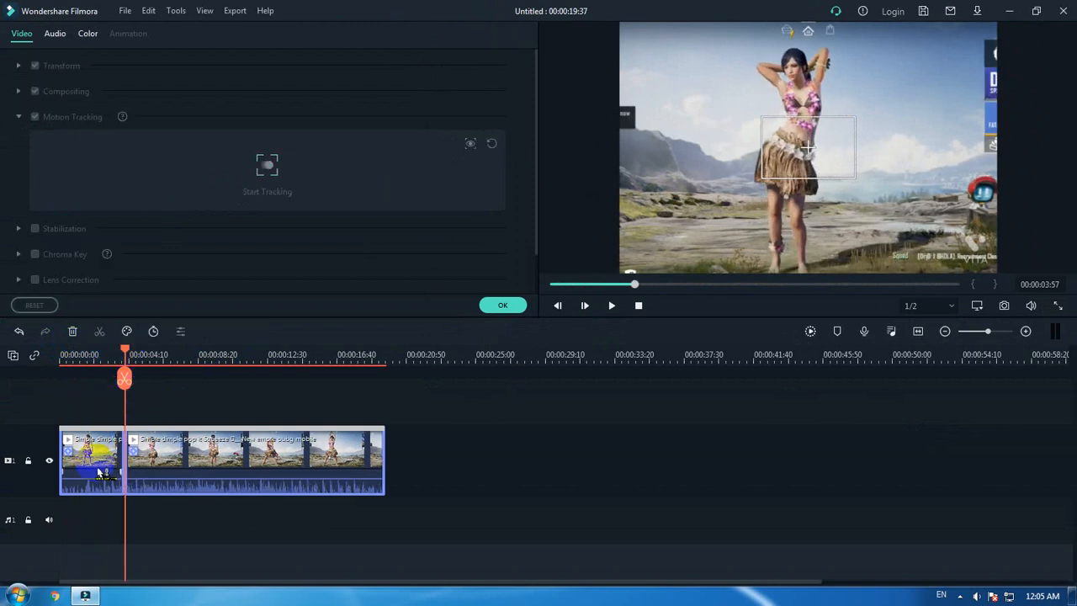
click(101, 468)
key(Delete)
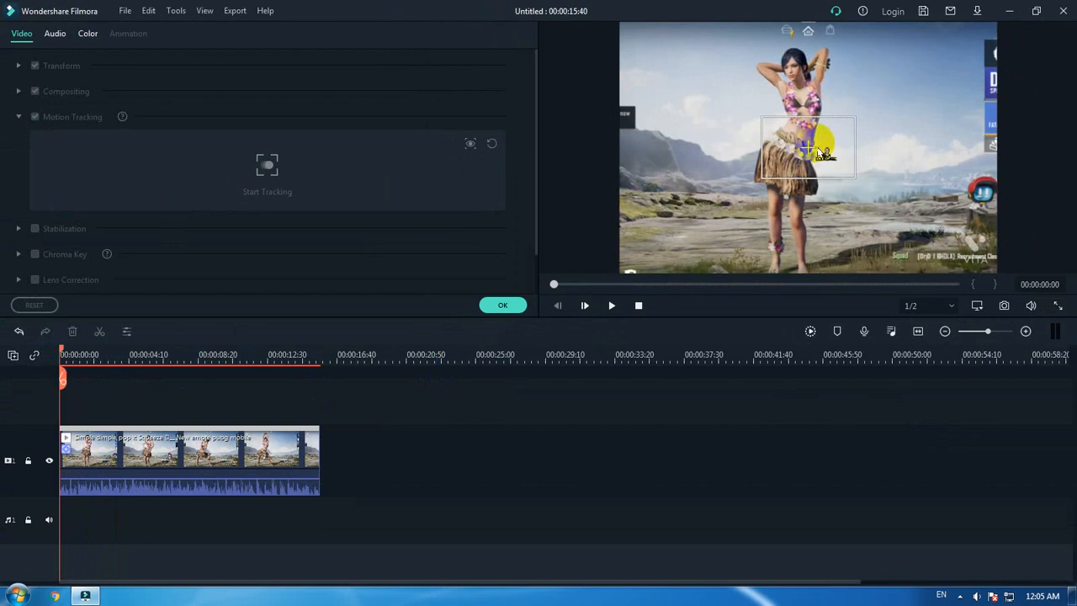
Step: Shrink the motion tracking box and fit it tightly around the character's face on the first frame
click(818, 148)
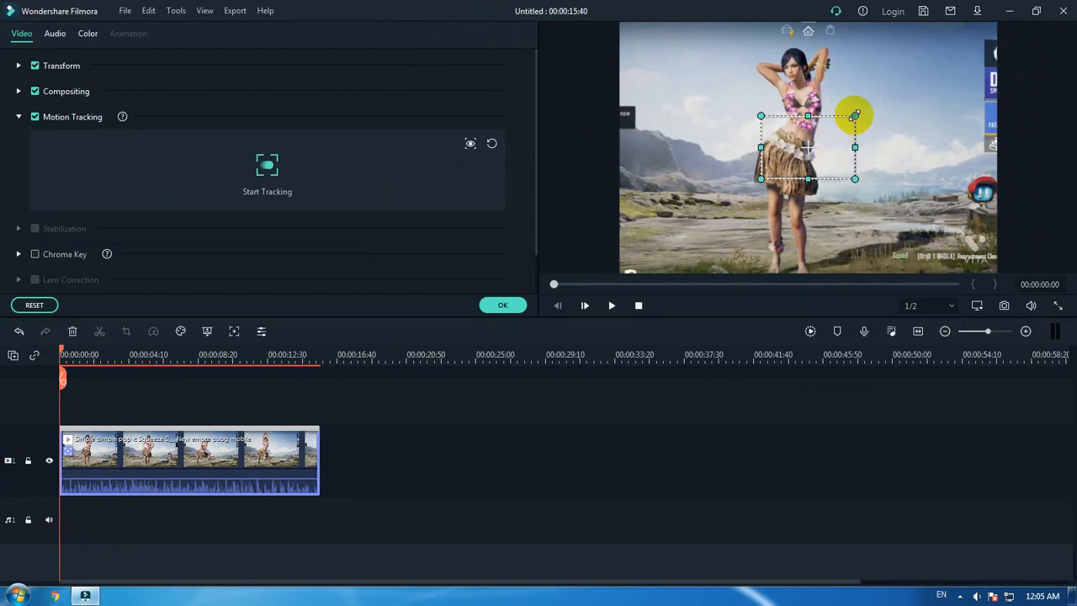
drag(856, 115, 795, 64)
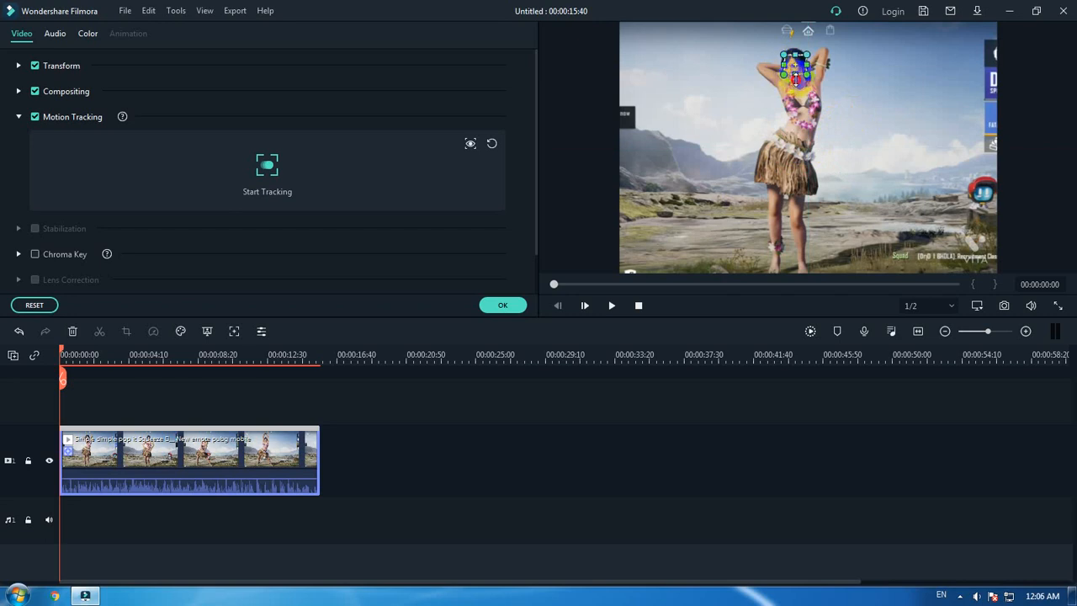
mouse_move(796, 80)
mouse_down()
mouse_move(782, 56)
mouse_move(802, 65)
mouse_up()
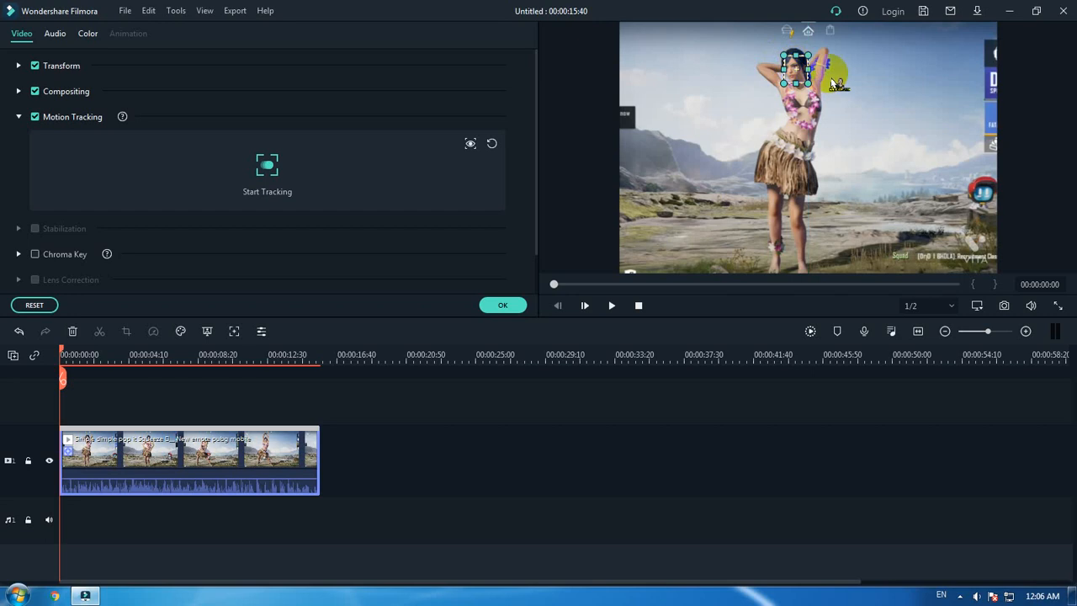
key(Up)
key(Up)
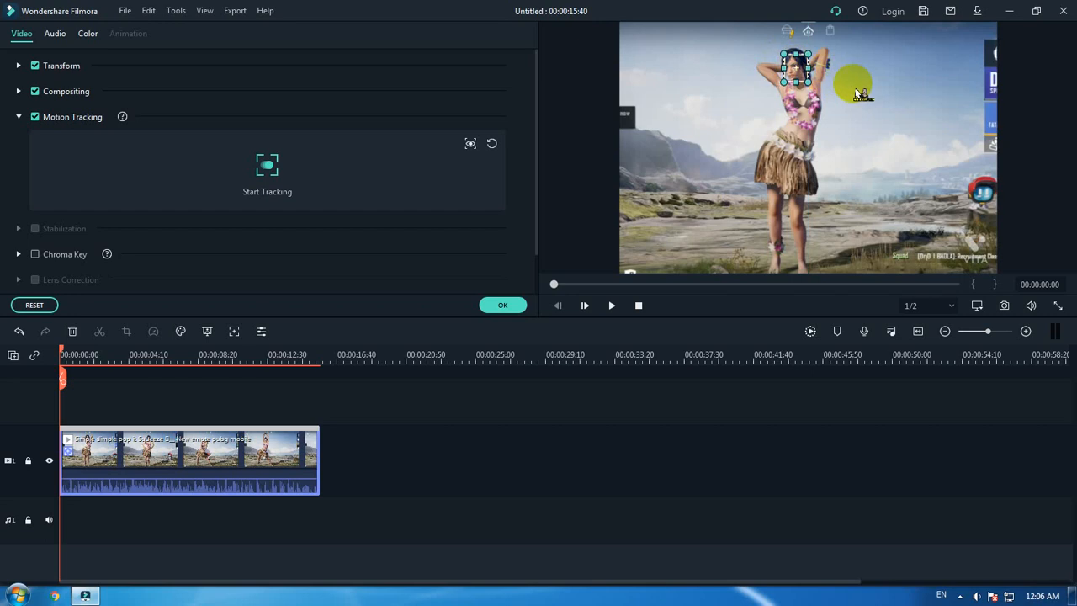
key(Left)
key(Left)
key(Left)
key(Left)
key(Right)
key(Right)
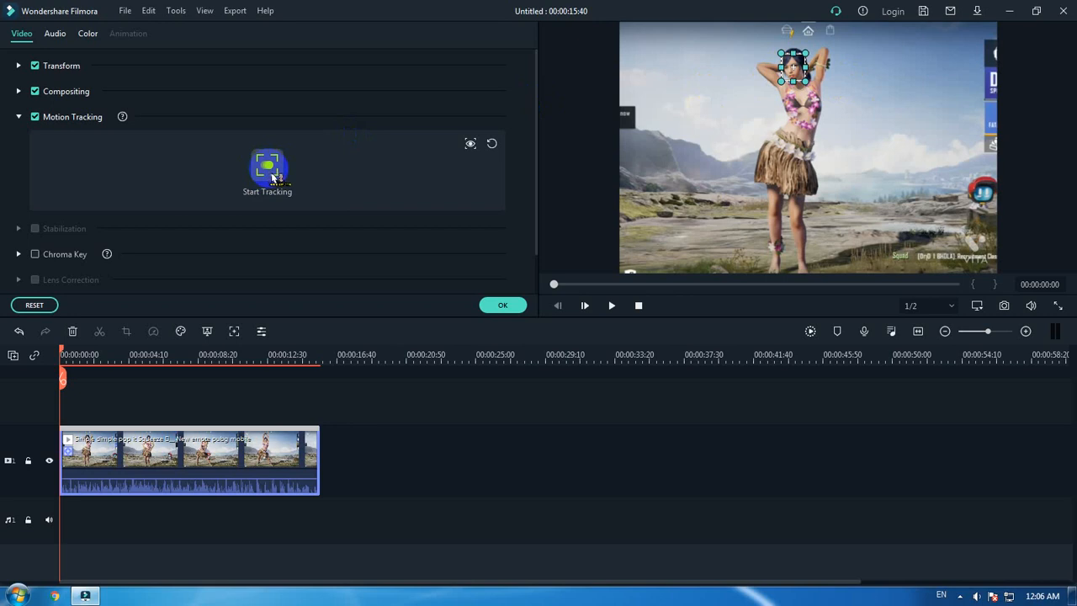
Step: Run the motion tracking analysis on the character's face and accept the clip settings
click(272, 176)
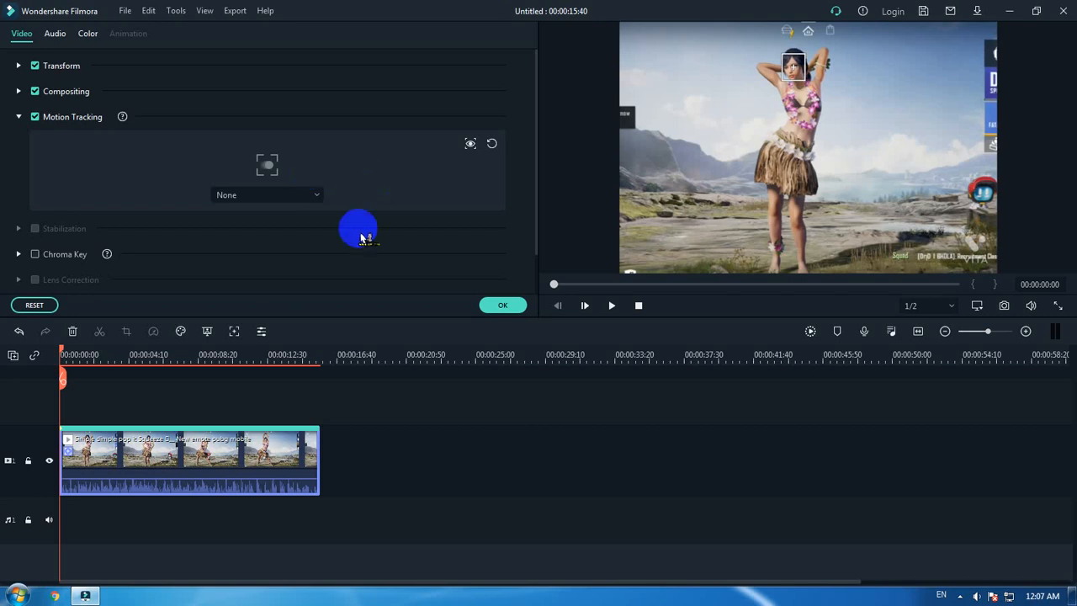
click(286, 456)
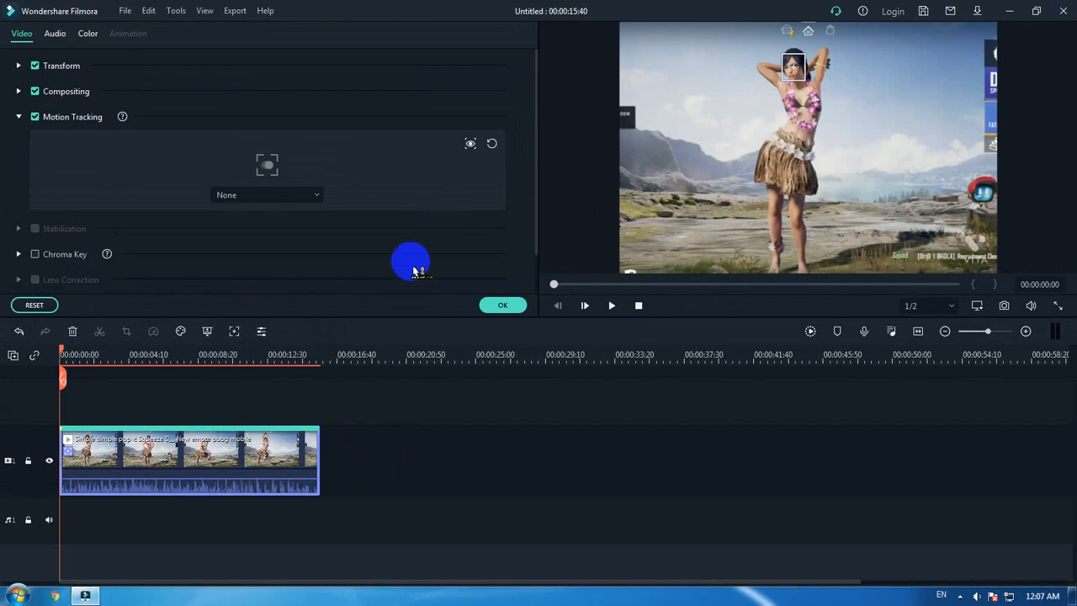
click(515, 309)
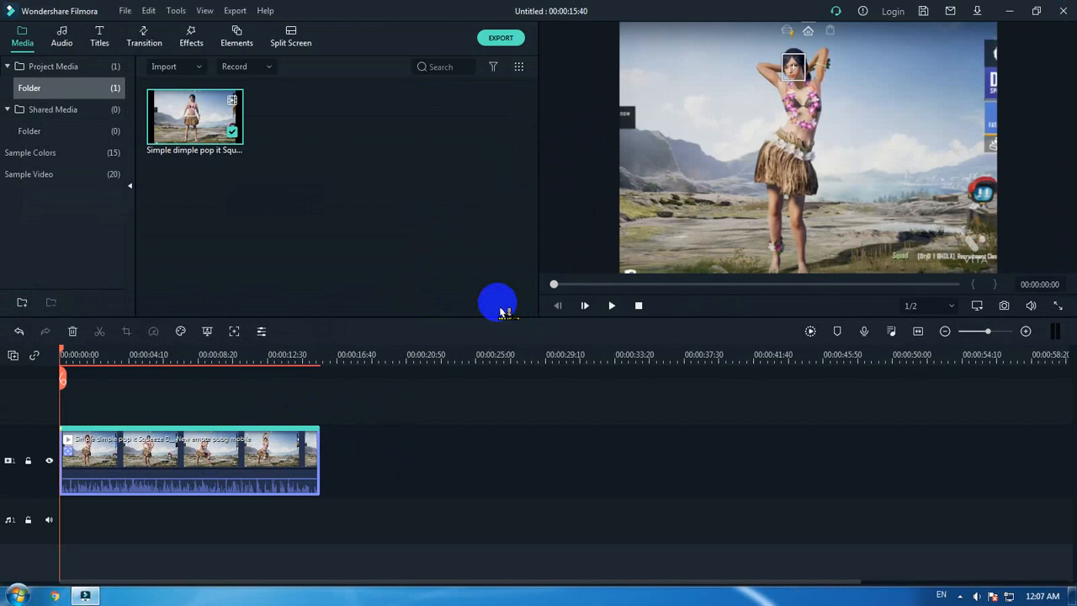
Step: Bring the face photo from the Desktop onto video track 2 at the timeline start and return the playhead to 00:00:00:00
click(1009, 11)
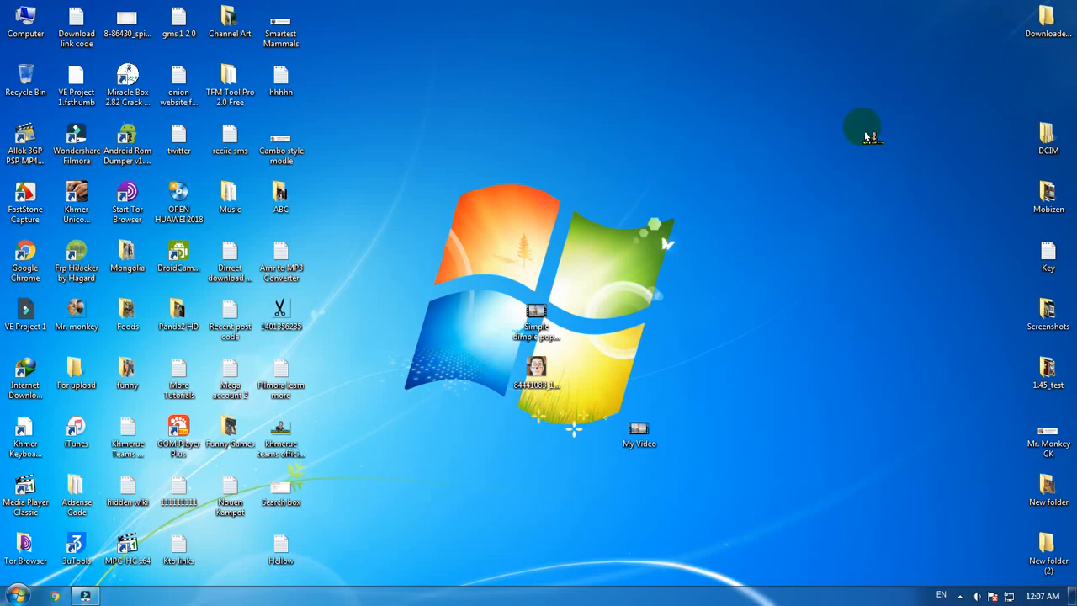
drag(546, 373, 133, 395)
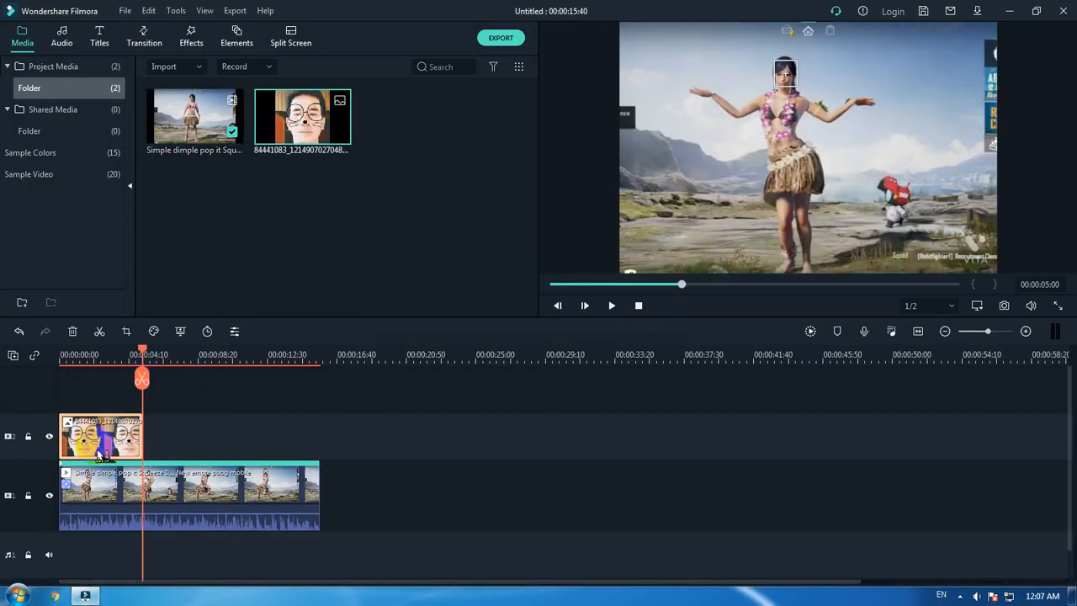
click(121, 354)
drag(123, 356, 48, 349)
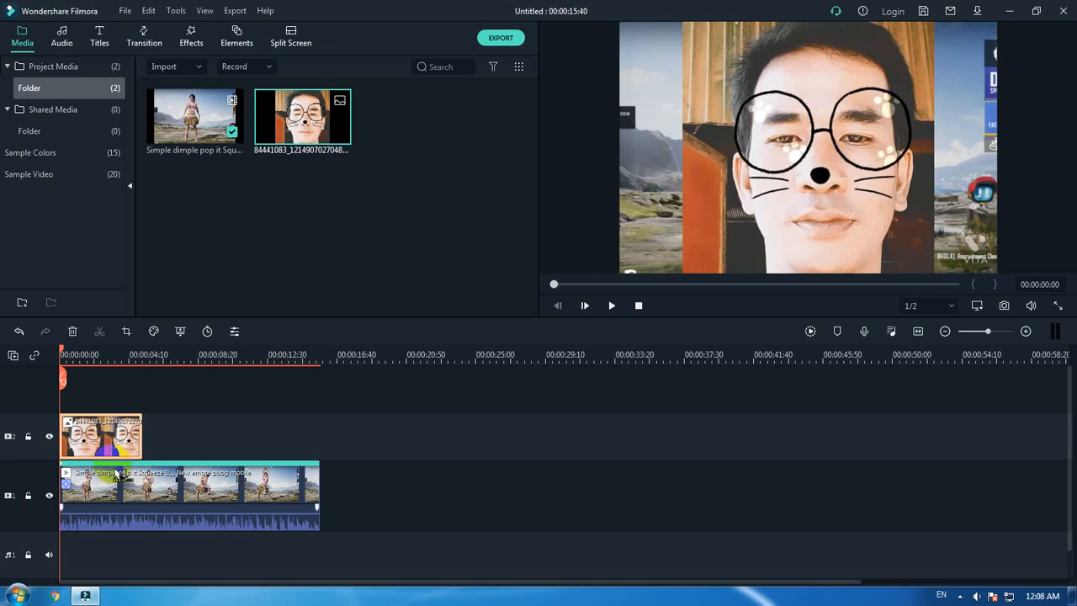
Step: Scale the face photo down to head size and position it over the character's face
click(909, 106)
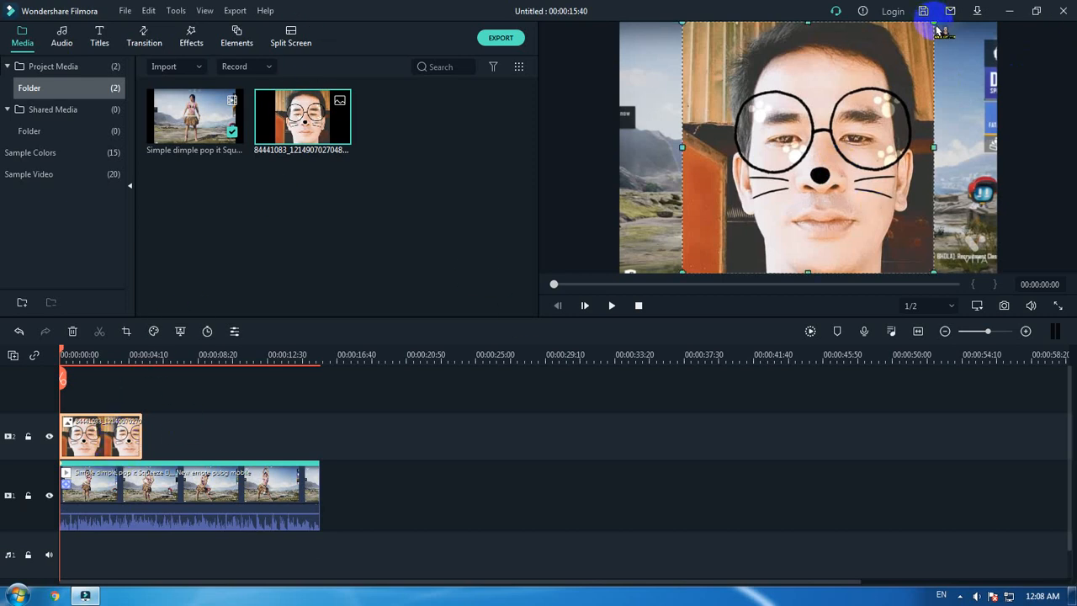
drag(932, 22, 742, 197)
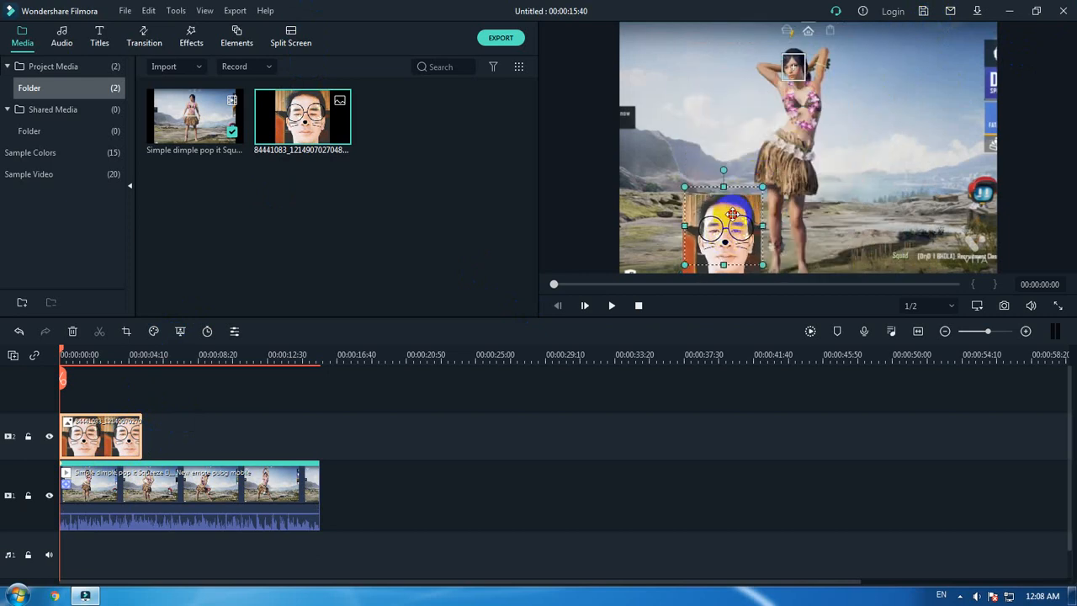
drag(731, 245, 794, 66)
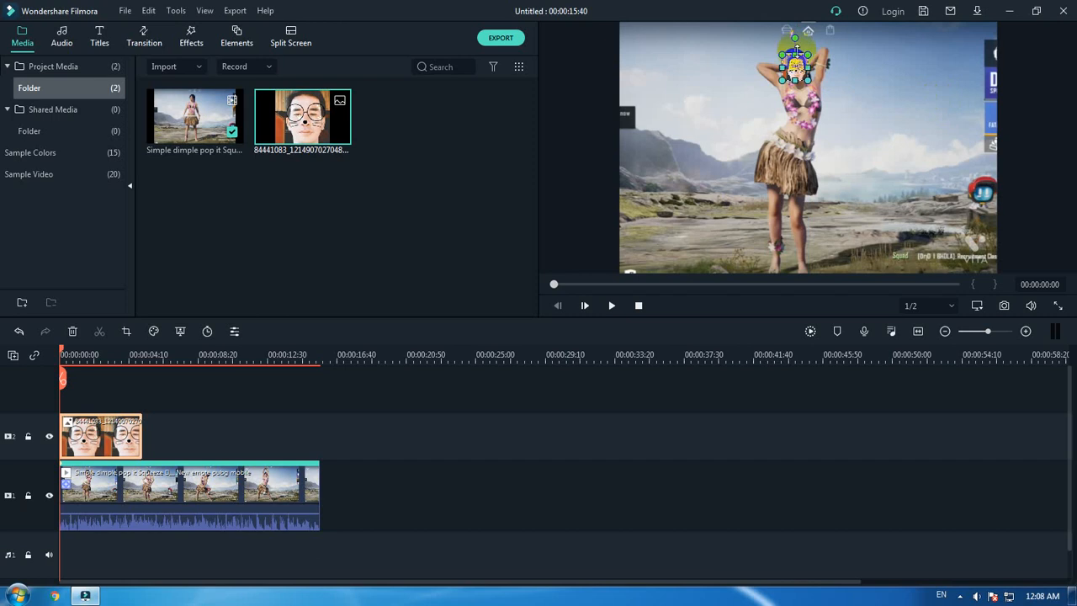
drag(794, 52, 794, 51)
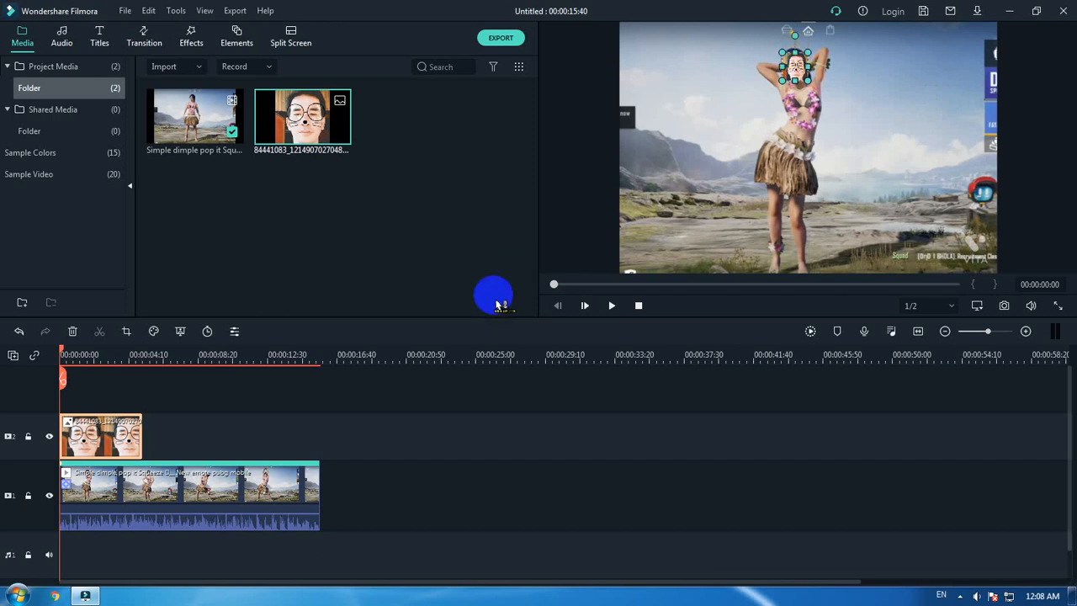
Step: Extend the face photo on track 2 to the end of the video clip on track 1
click(233, 419)
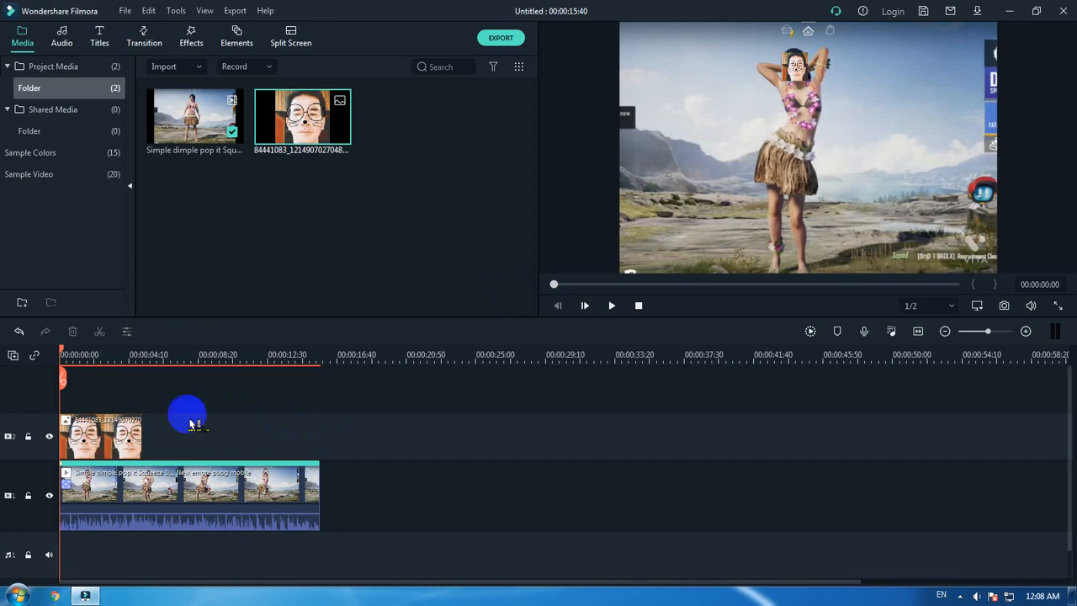
click(139, 430)
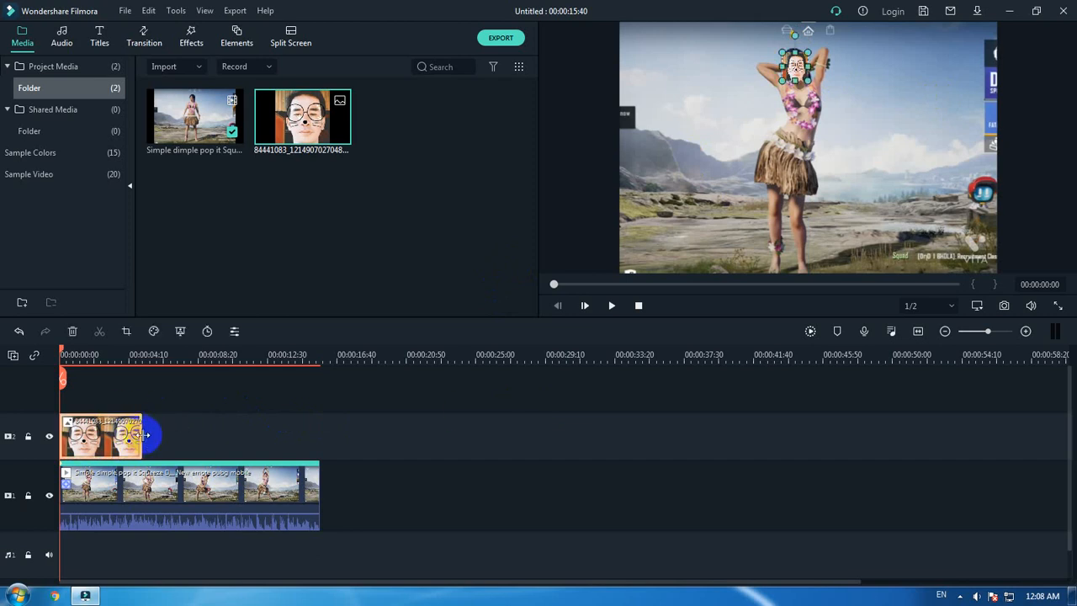
drag(145, 434, 321, 433)
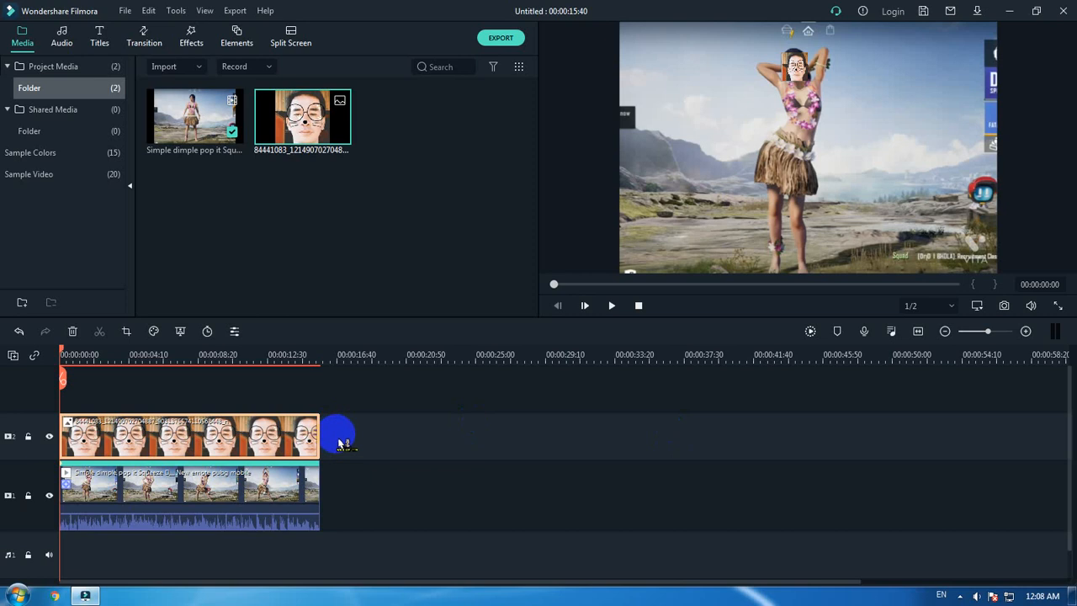
Step: Link the face photo to the motion tracker of the video clip on track 1 and accept the clip settings
click(211, 484)
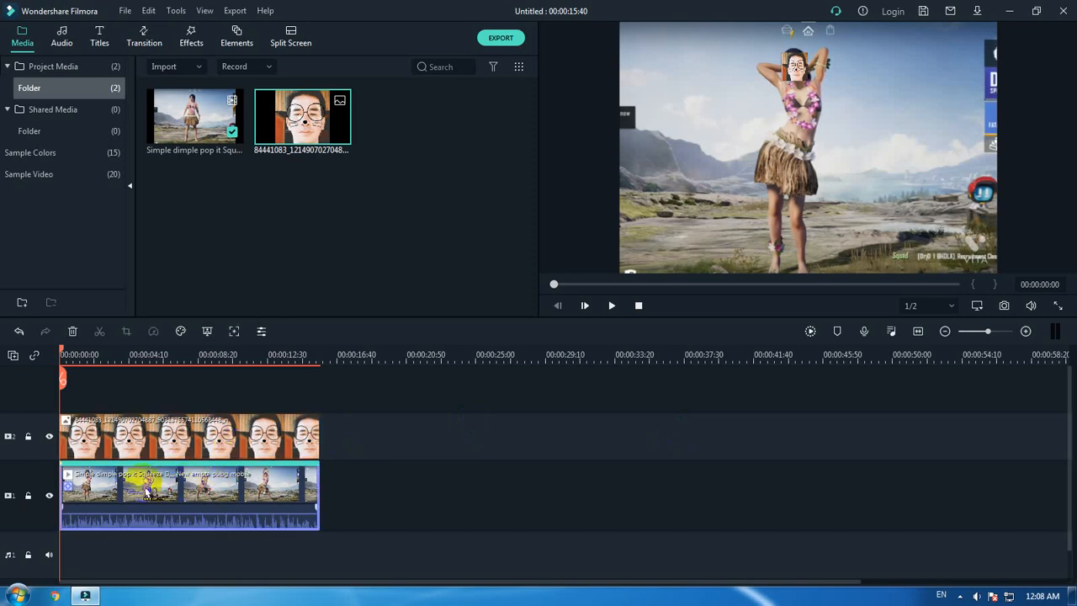
double_click(258, 495)
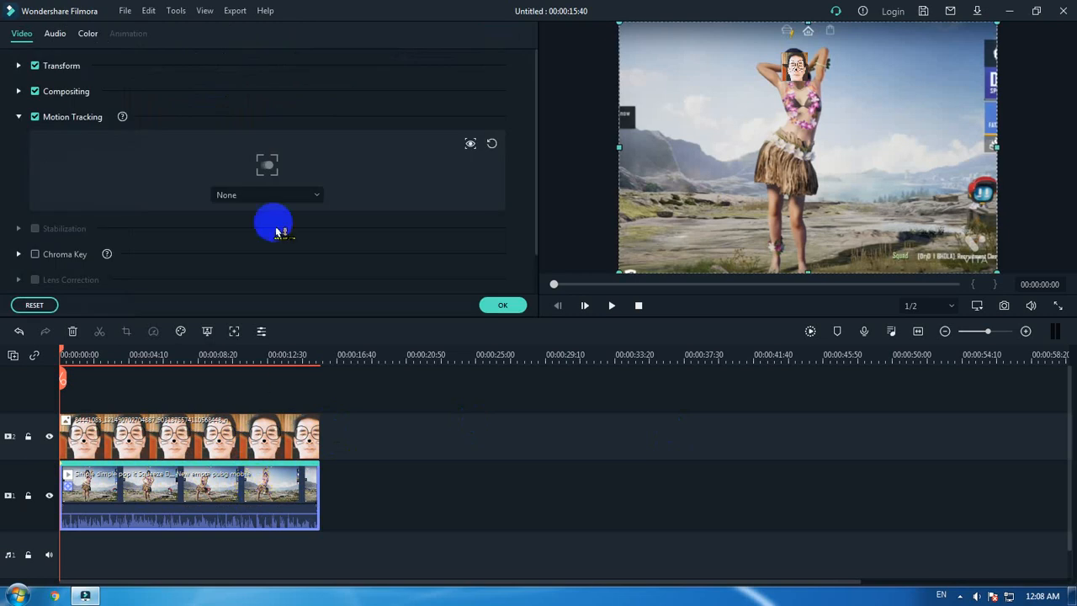
click(312, 201)
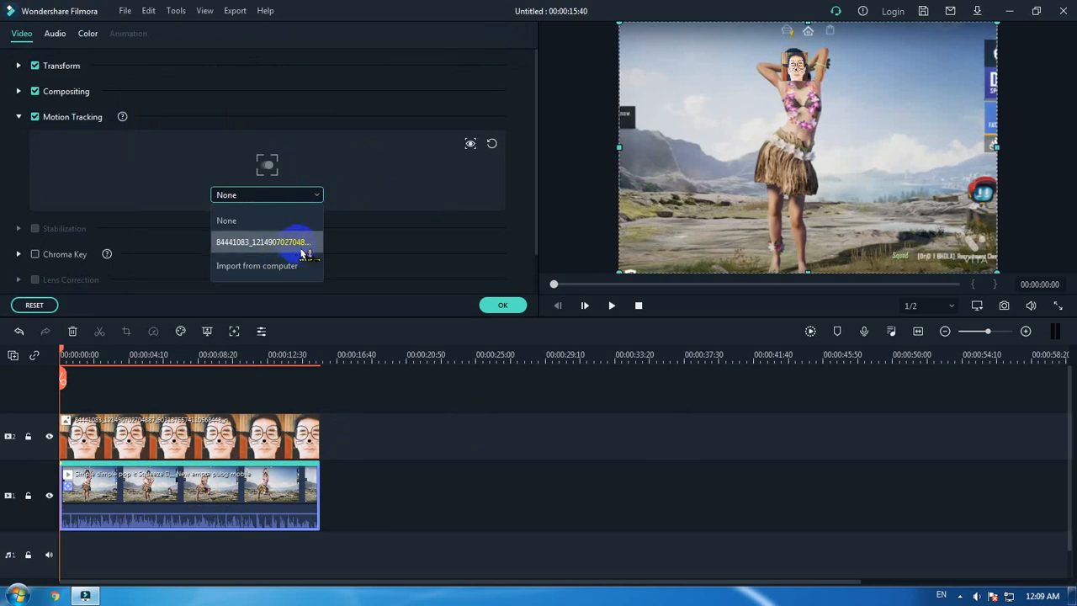
click(301, 249)
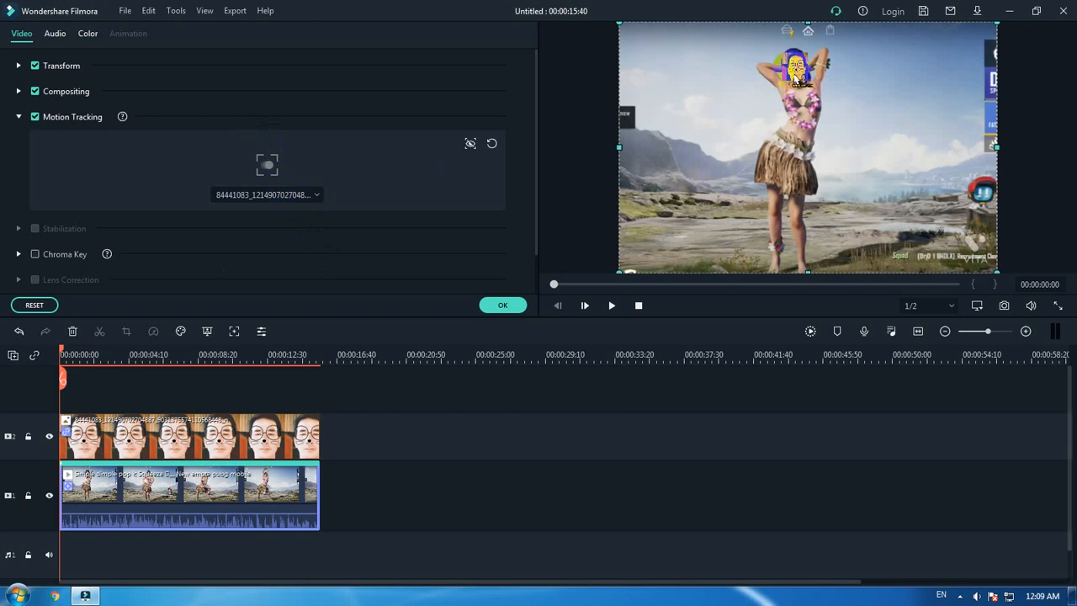
click(505, 306)
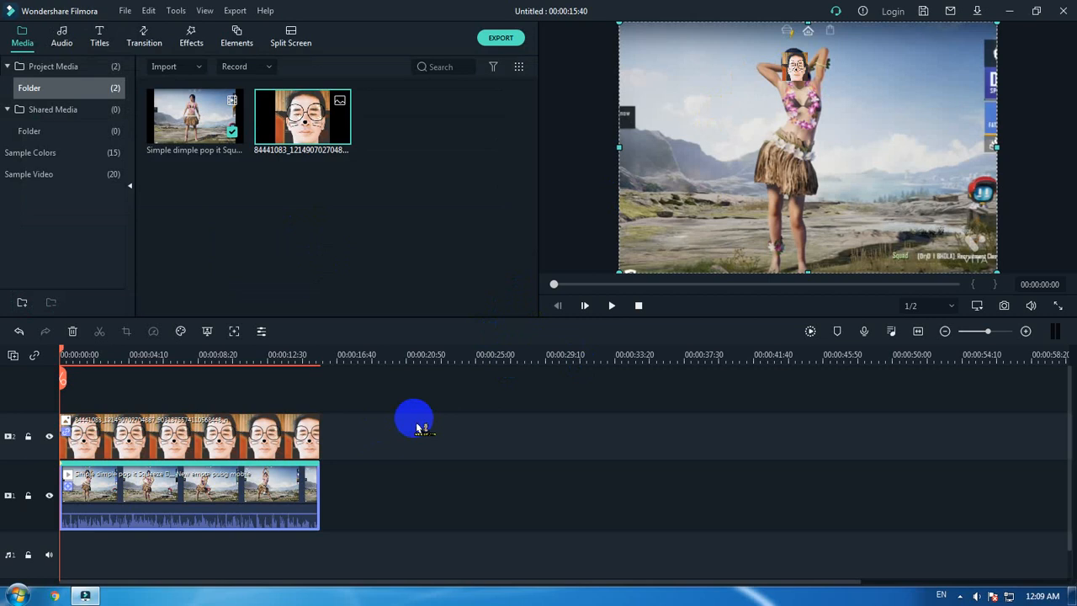
Step: Turn the preview volume all the way down and play the whole timeline to check how the face photo follows the character's head
click(1034, 308)
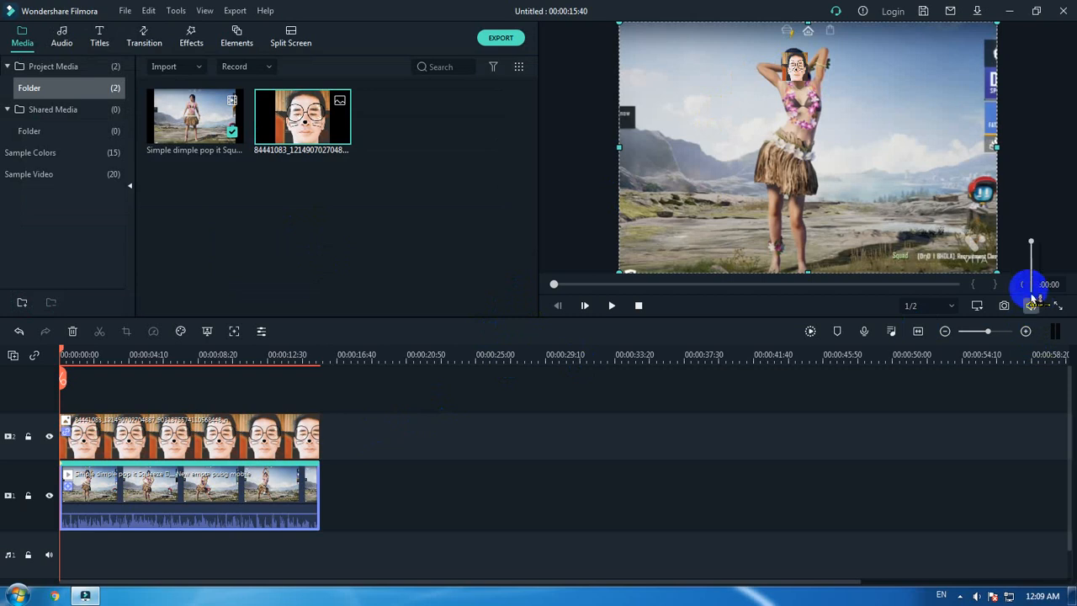
drag(1032, 296, 1037, 325)
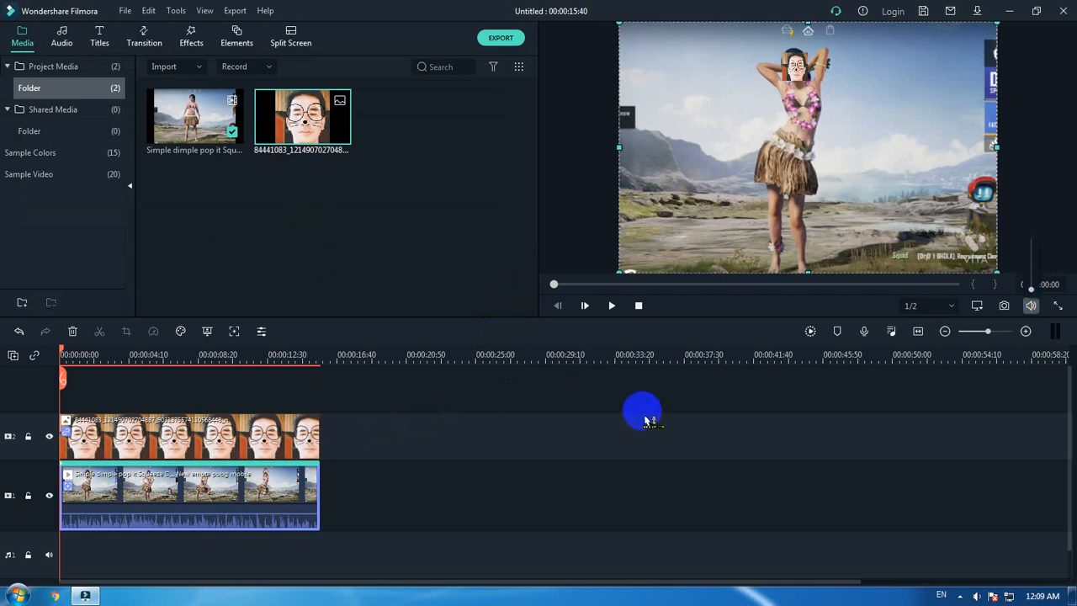
click(611, 307)
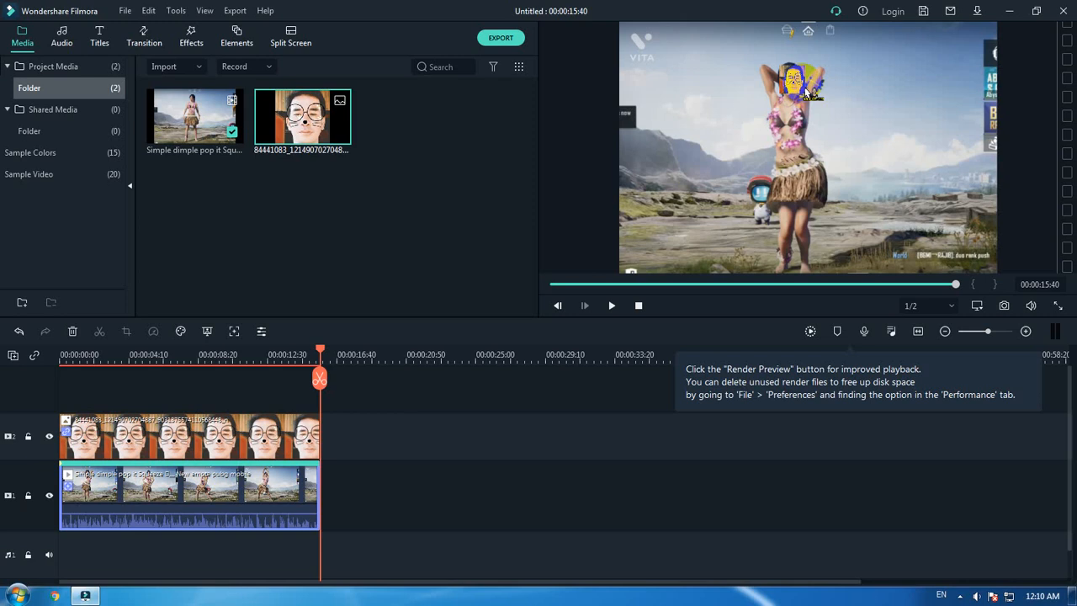
click(606, 409)
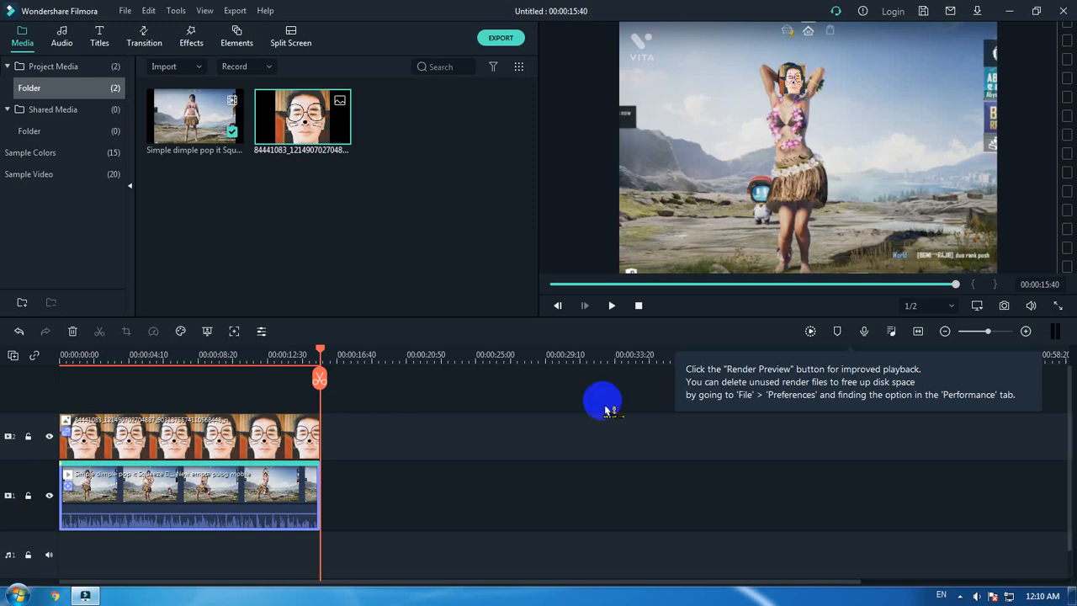